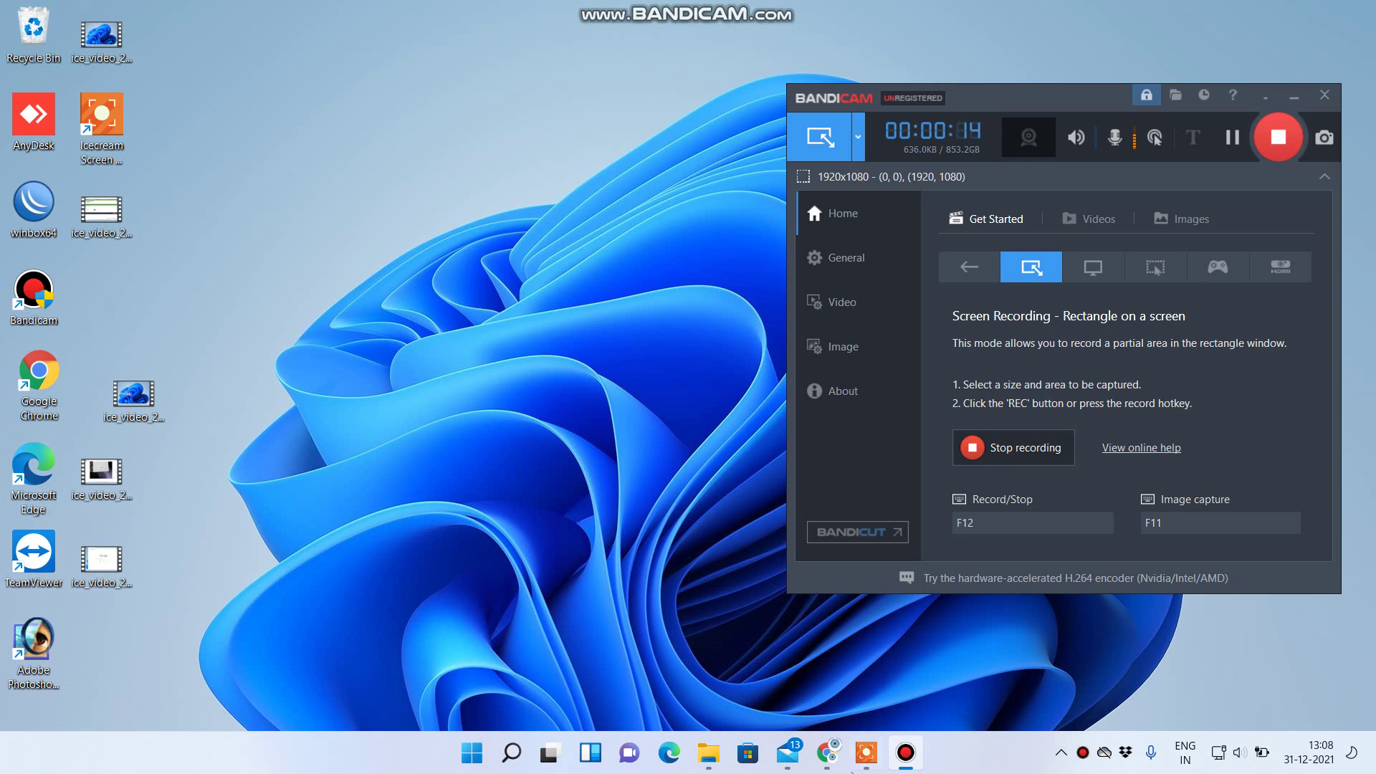
# Step: Bring the Chrome window with the Uniway router login page to the front
pyautogui.click(828, 753)
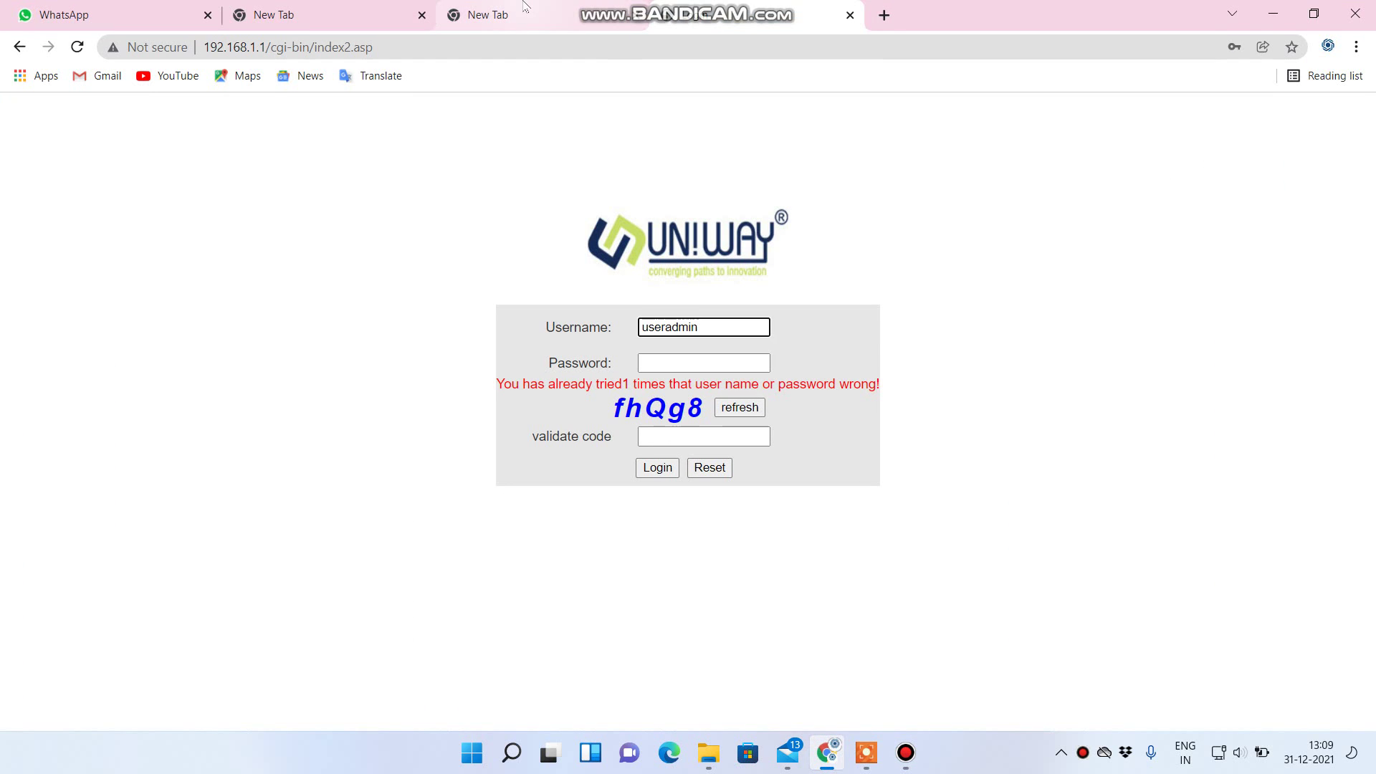
# Step: Open the shared router photo in WhatsApp and zoom in on its front panel lights
pyautogui.click(490, 14)
pyautogui.click(140, 18)
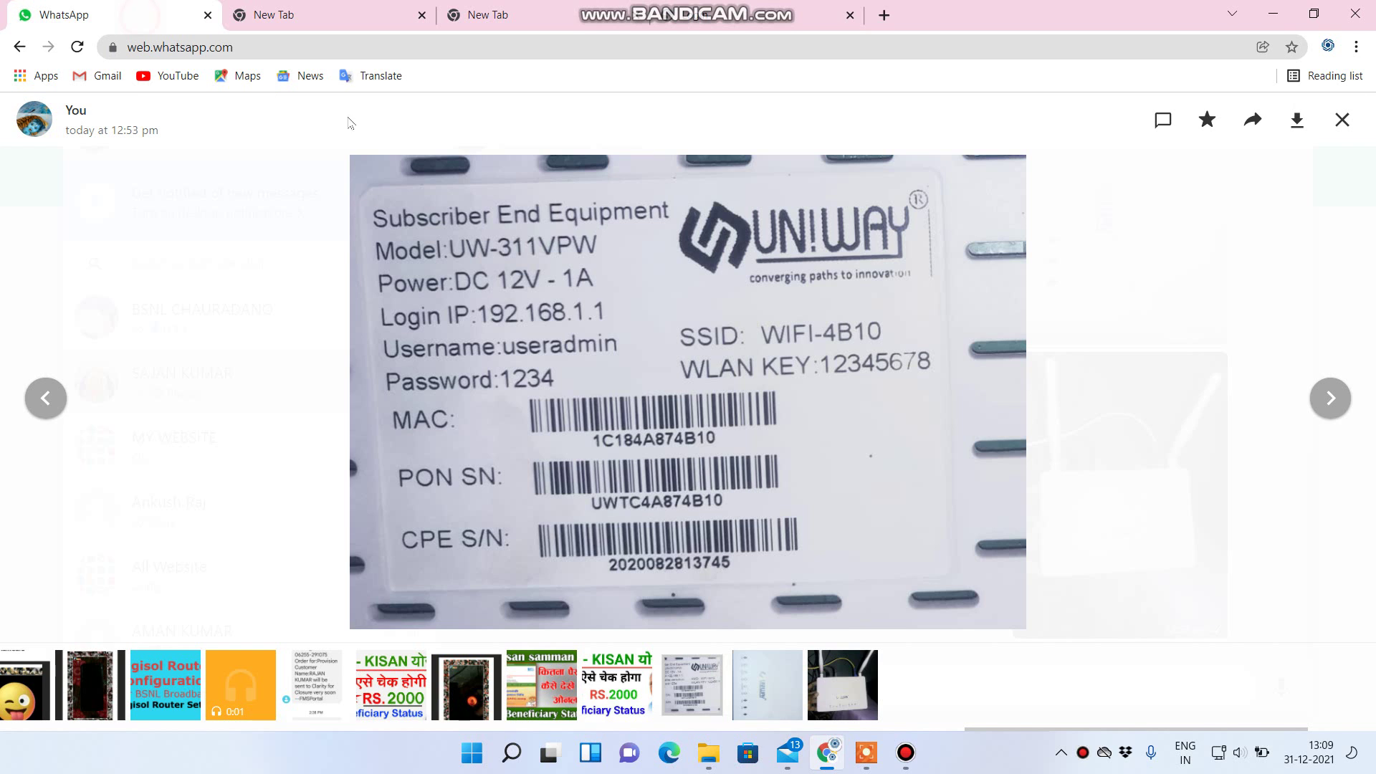
pyautogui.click(846, 699)
pyautogui.click(643, 399)
pyautogui.click(645, 394)
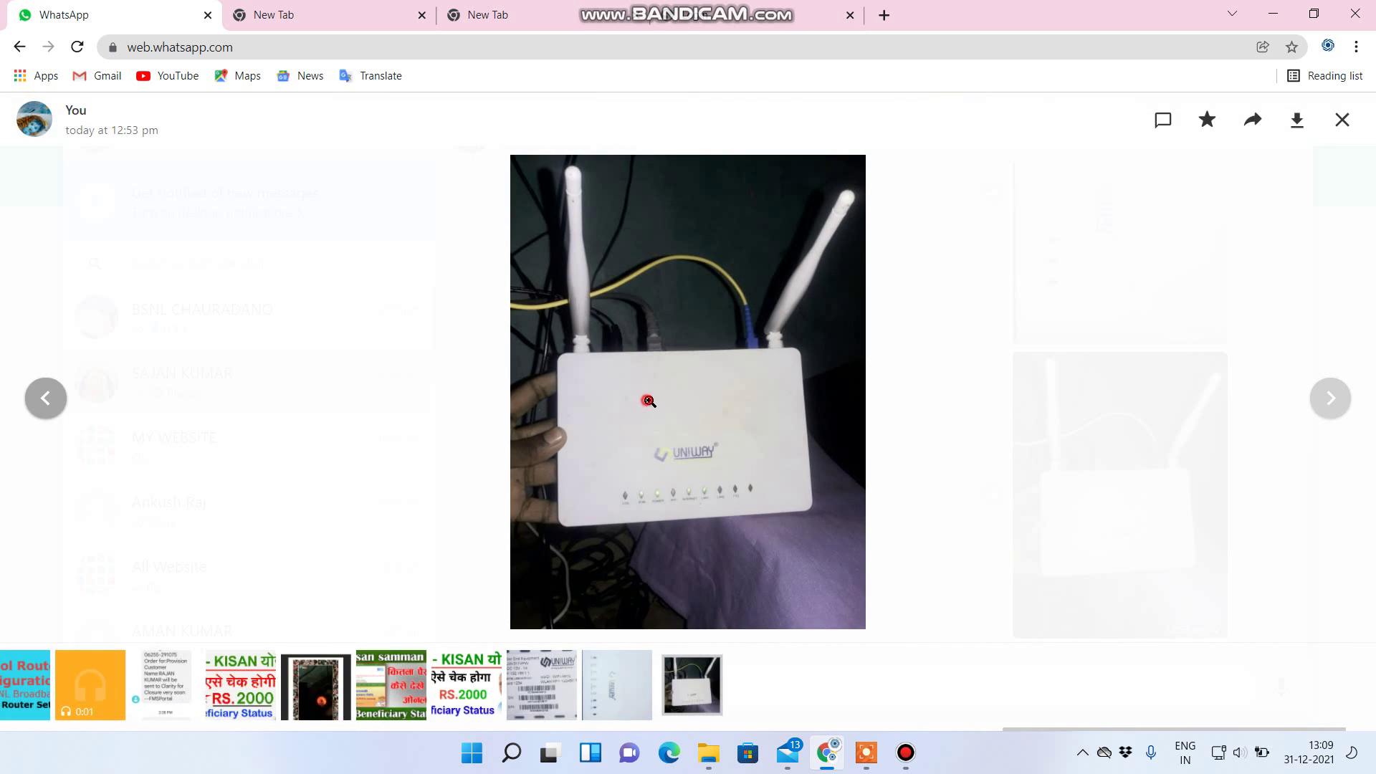
pyautogui.click(646, 398)
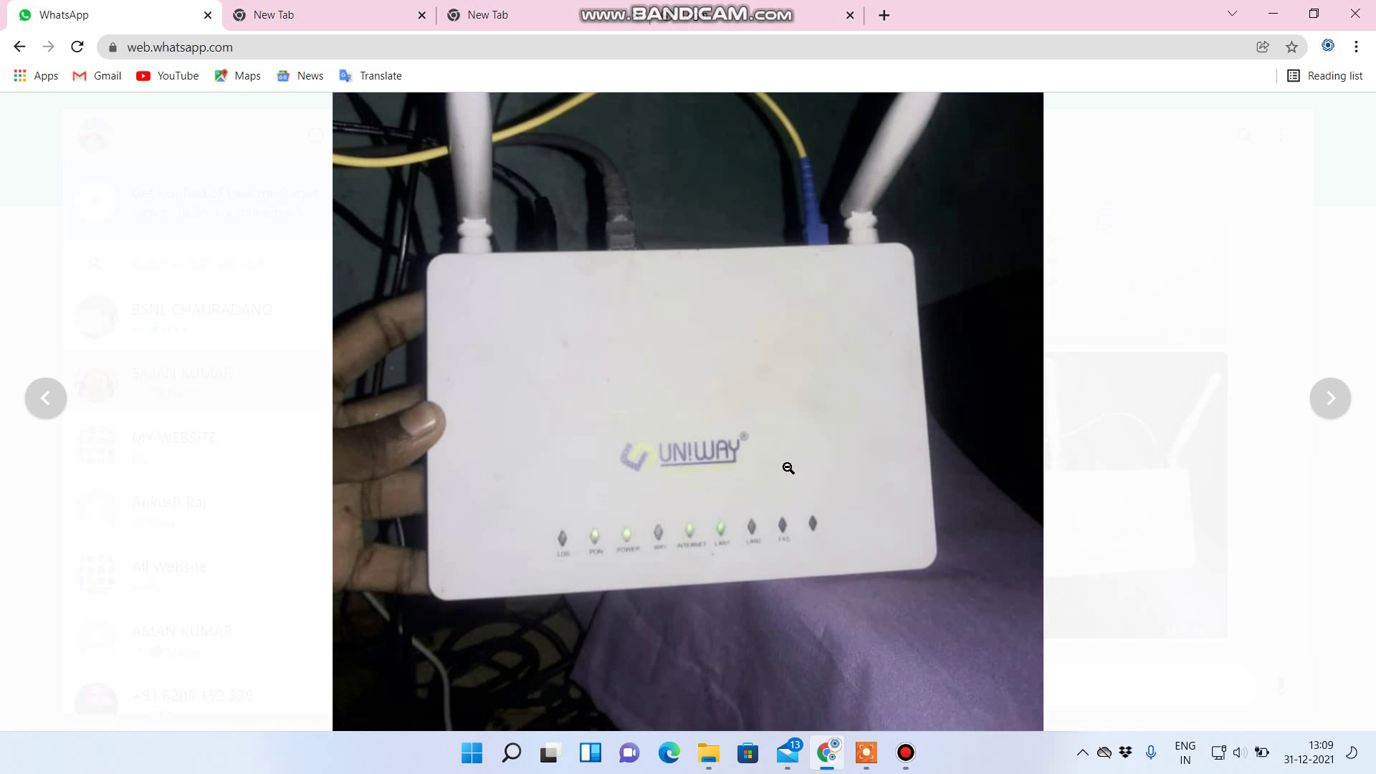
pyautogui.click(786, 467)
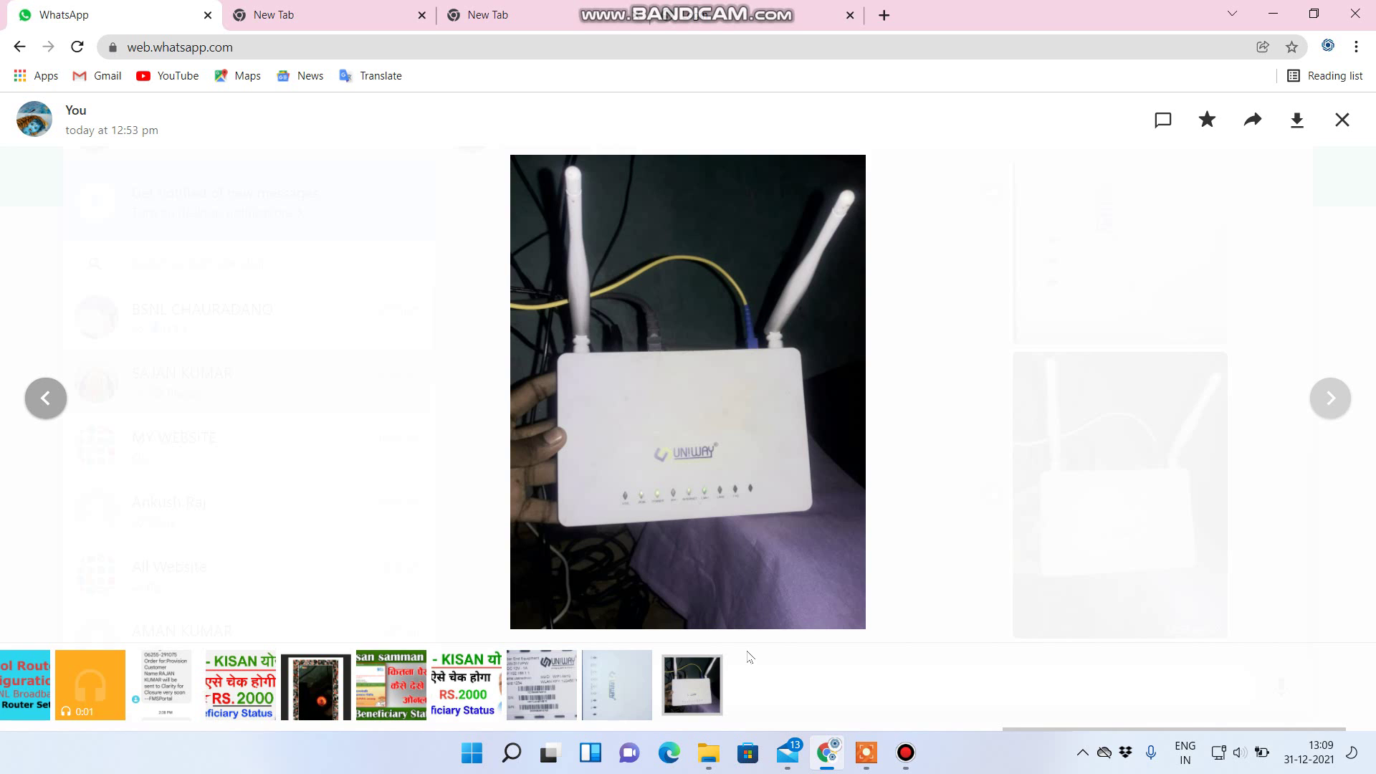
# Step: Go back to the label photo showing model UW-311VPW and login IP 192.168.1.1
pyautogui.click(524, 682)
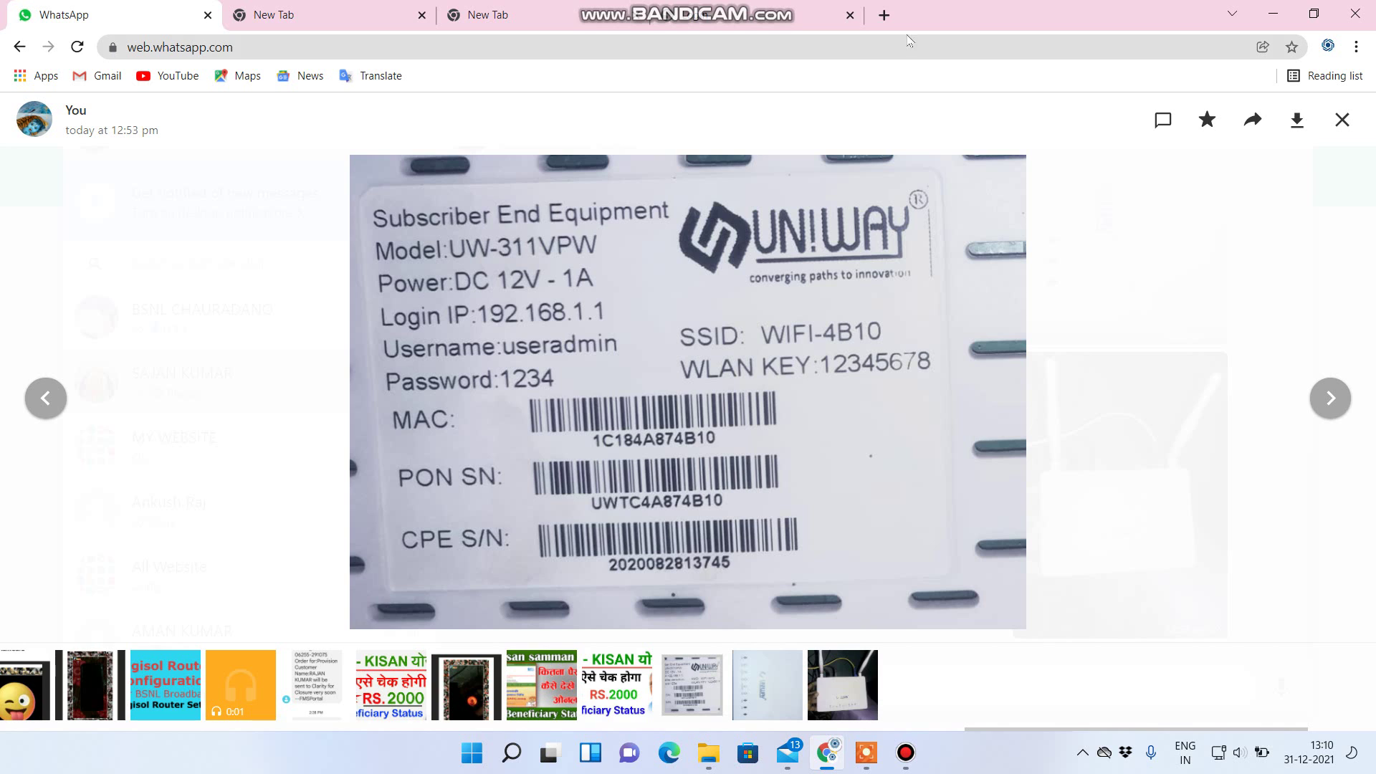
# Step: Type the password note into a new Google tab's search box, then return to the router login tab
pyautogui.click(885, 15)
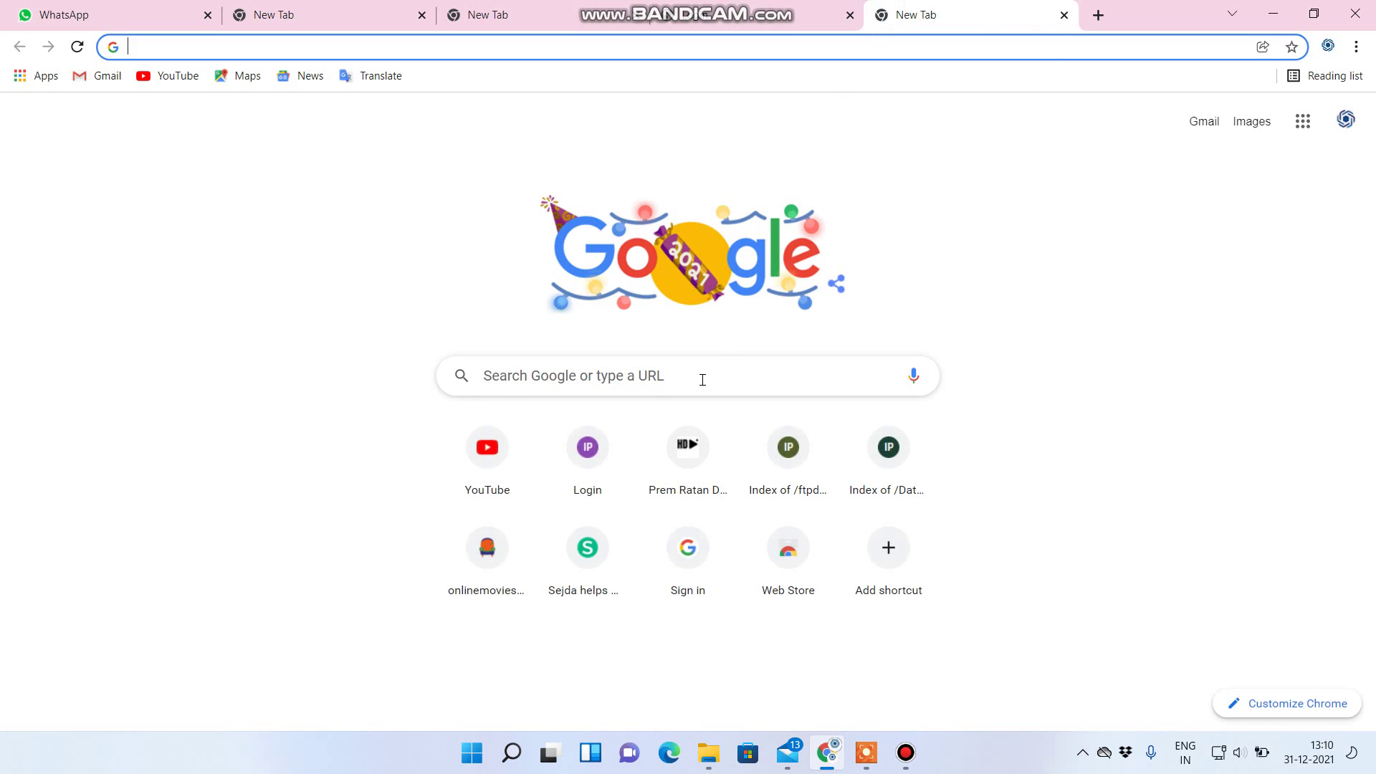
pyautogui.click(703, 380)
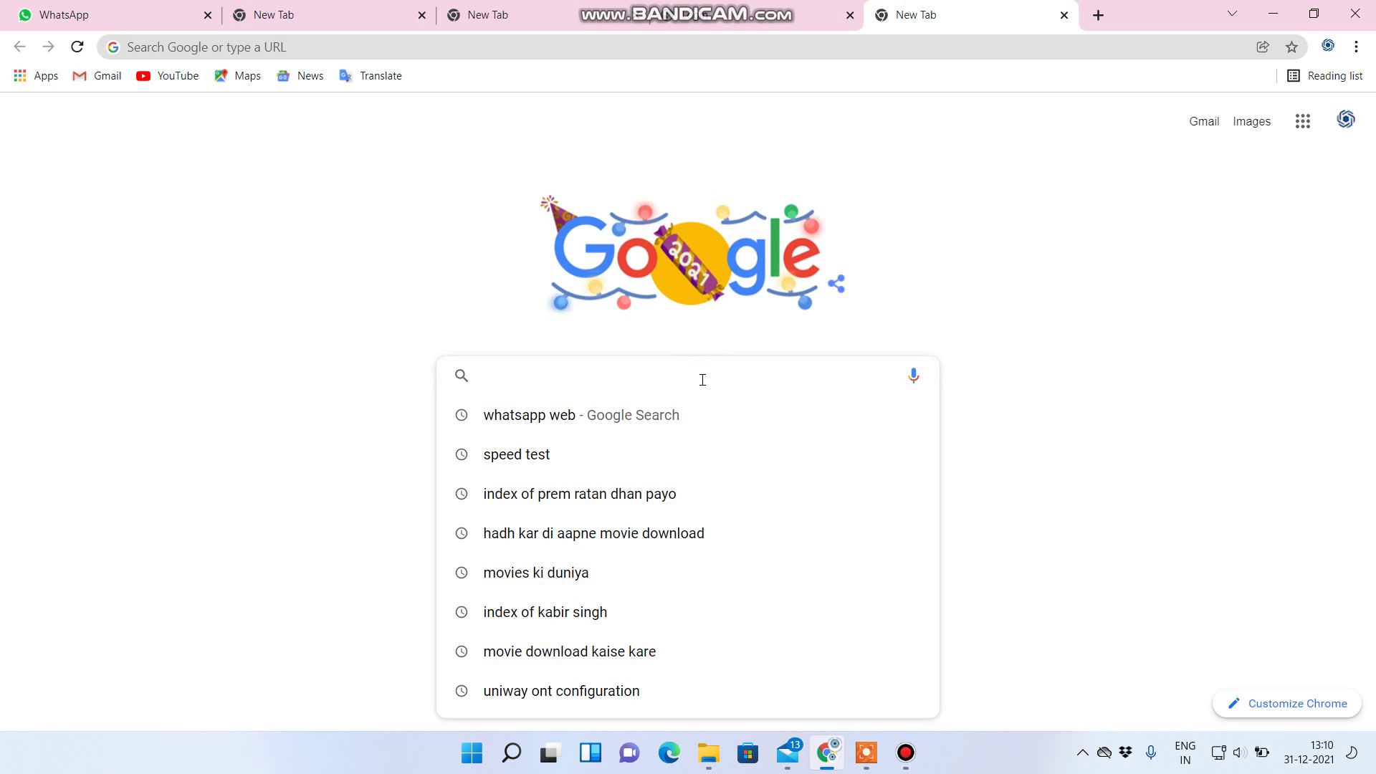
pyautogui.press('BackSpace')
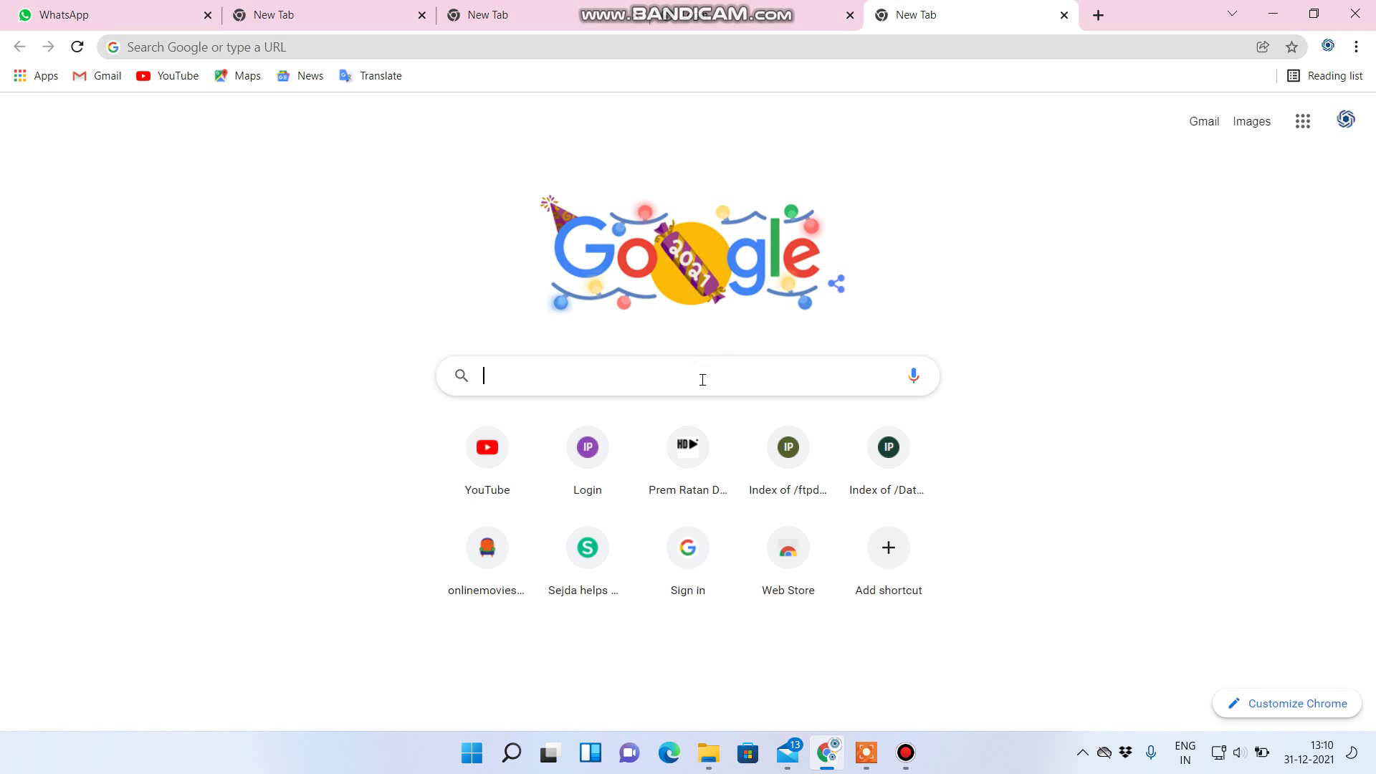
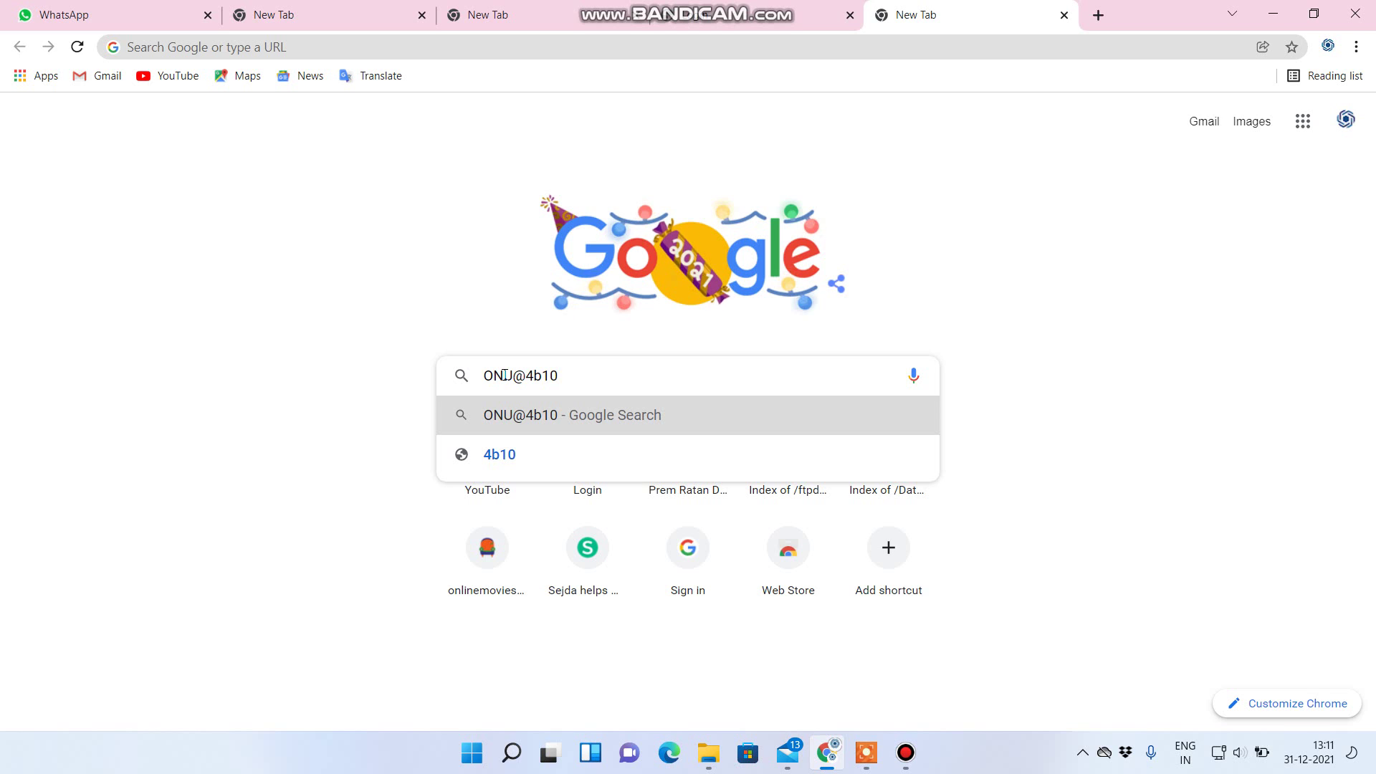
pyautogui.click(780, 18)
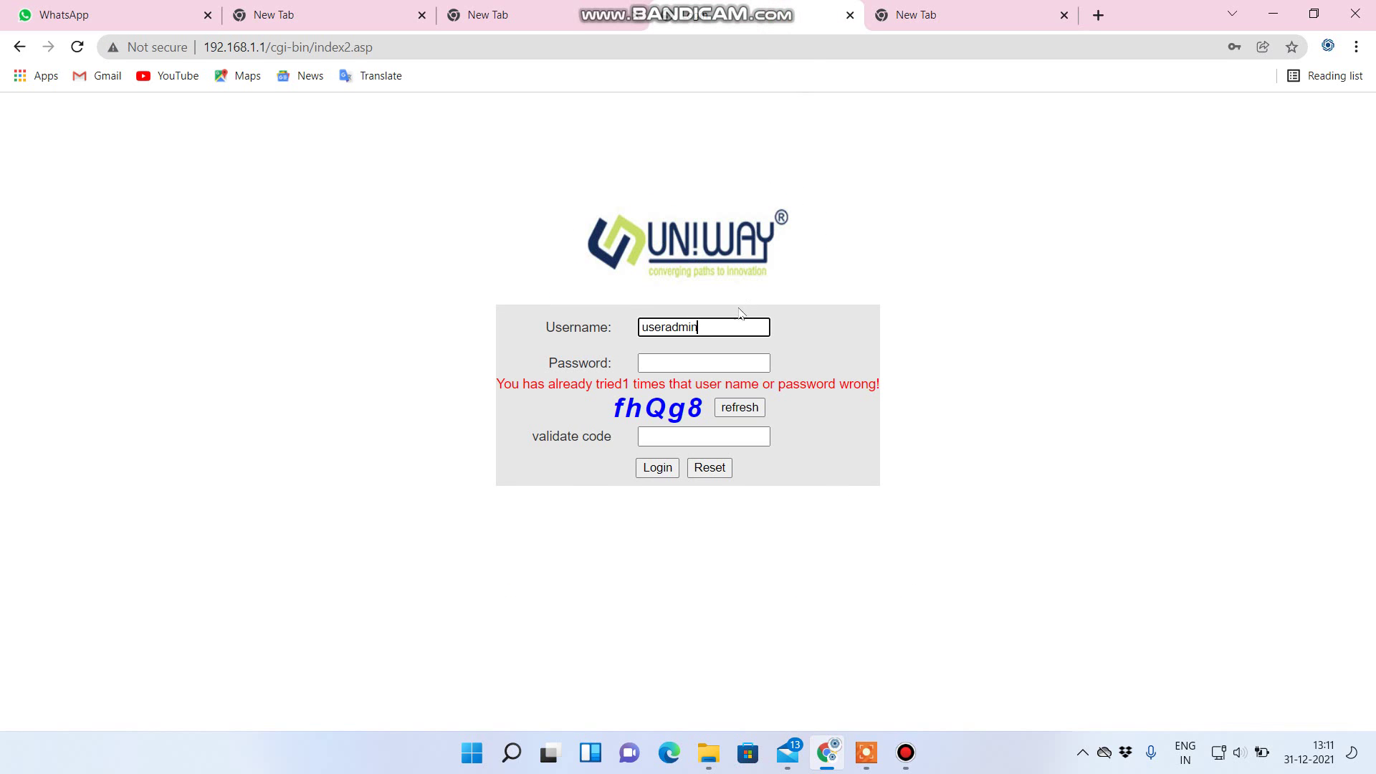
# Step: Load the router admin page at 192.168.1.1 from the address bar
pyautogui.click(856, 15)
pyautogui.click(750, 47)
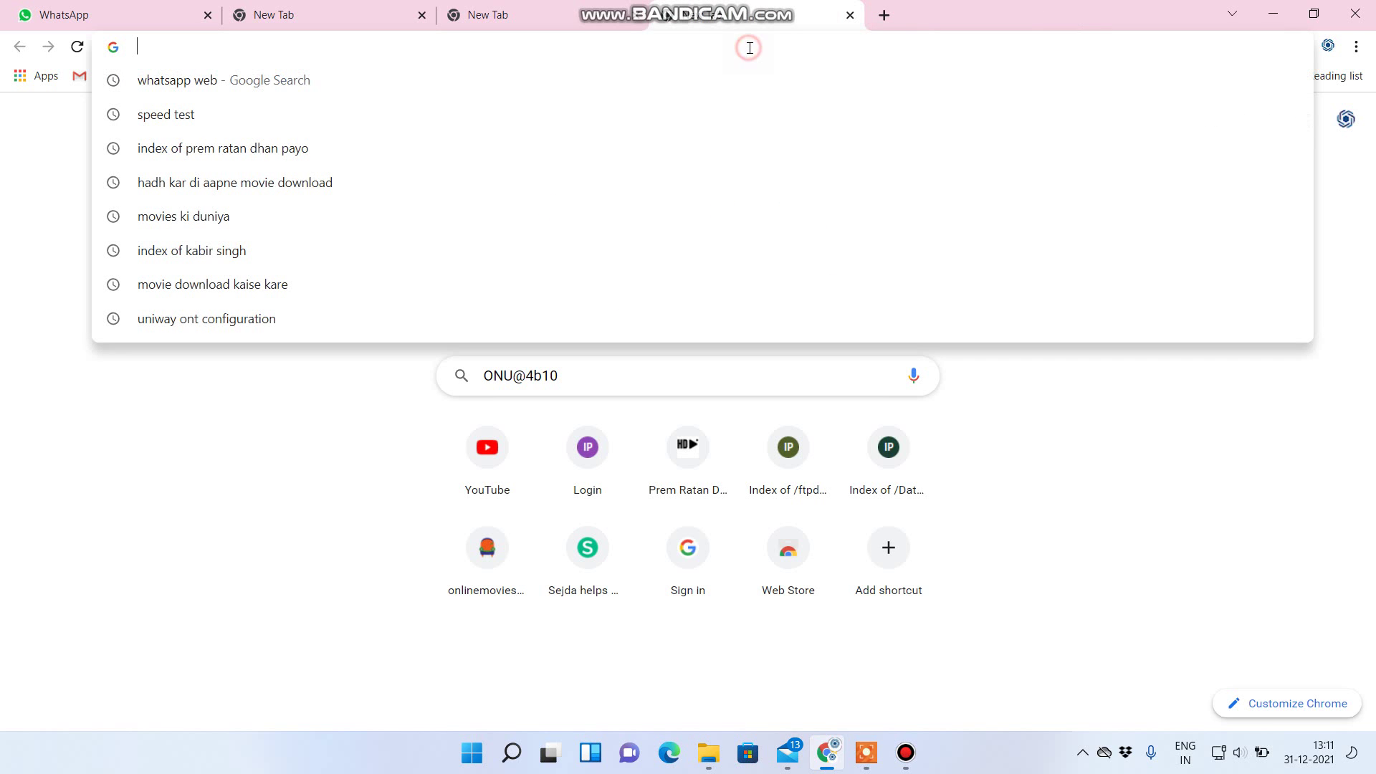
pyautogui.write('192.168.1.1')
pyautogui.press('F1')
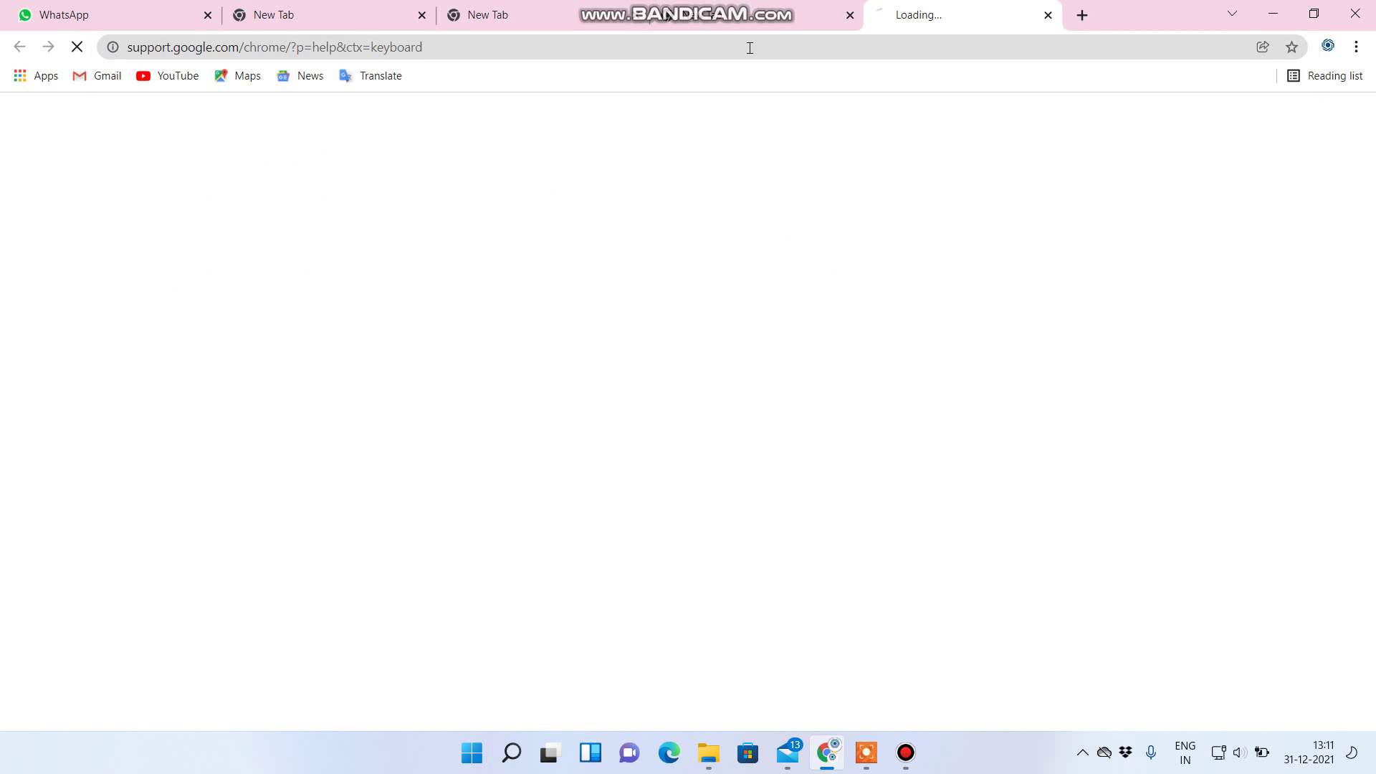
pyautogui.click(750, 47)
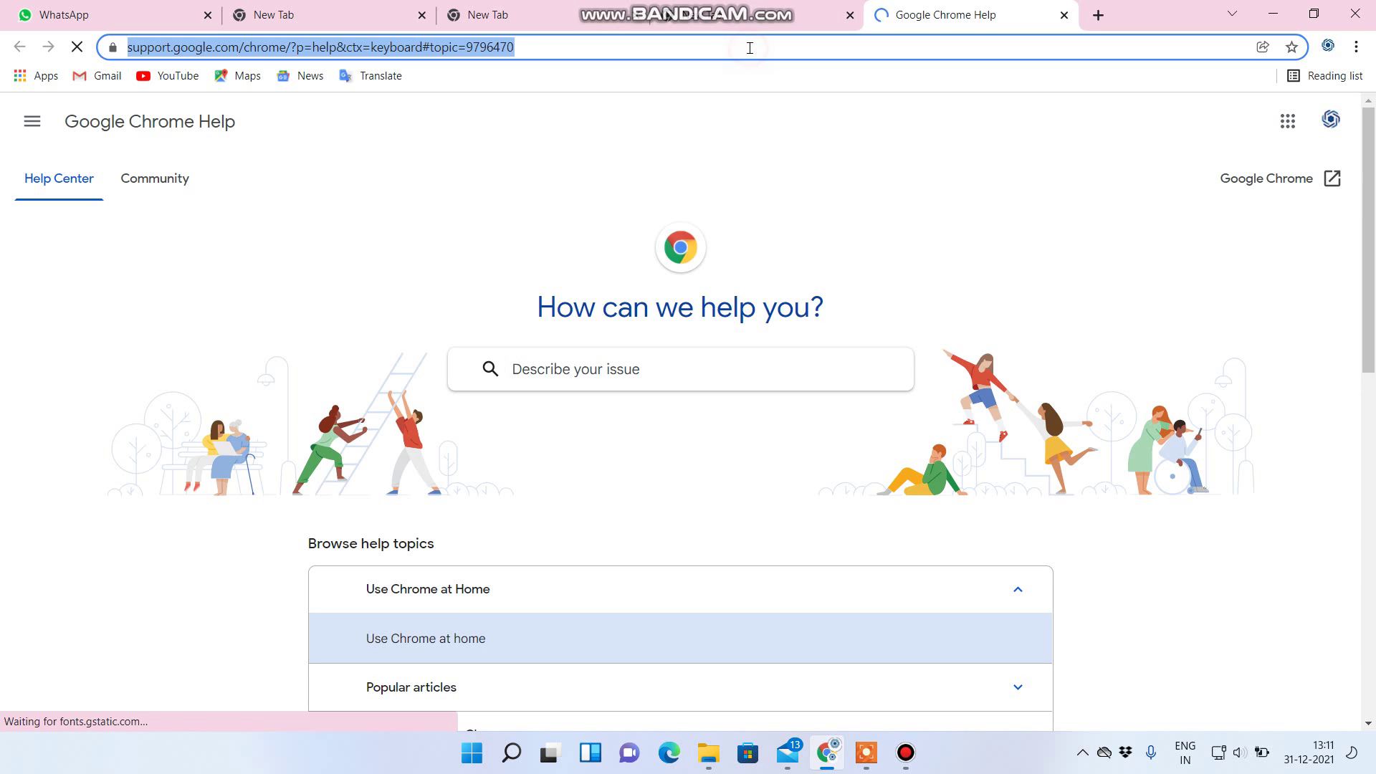
pyautogui.press('BackSpace')
pyautogui.write('12')
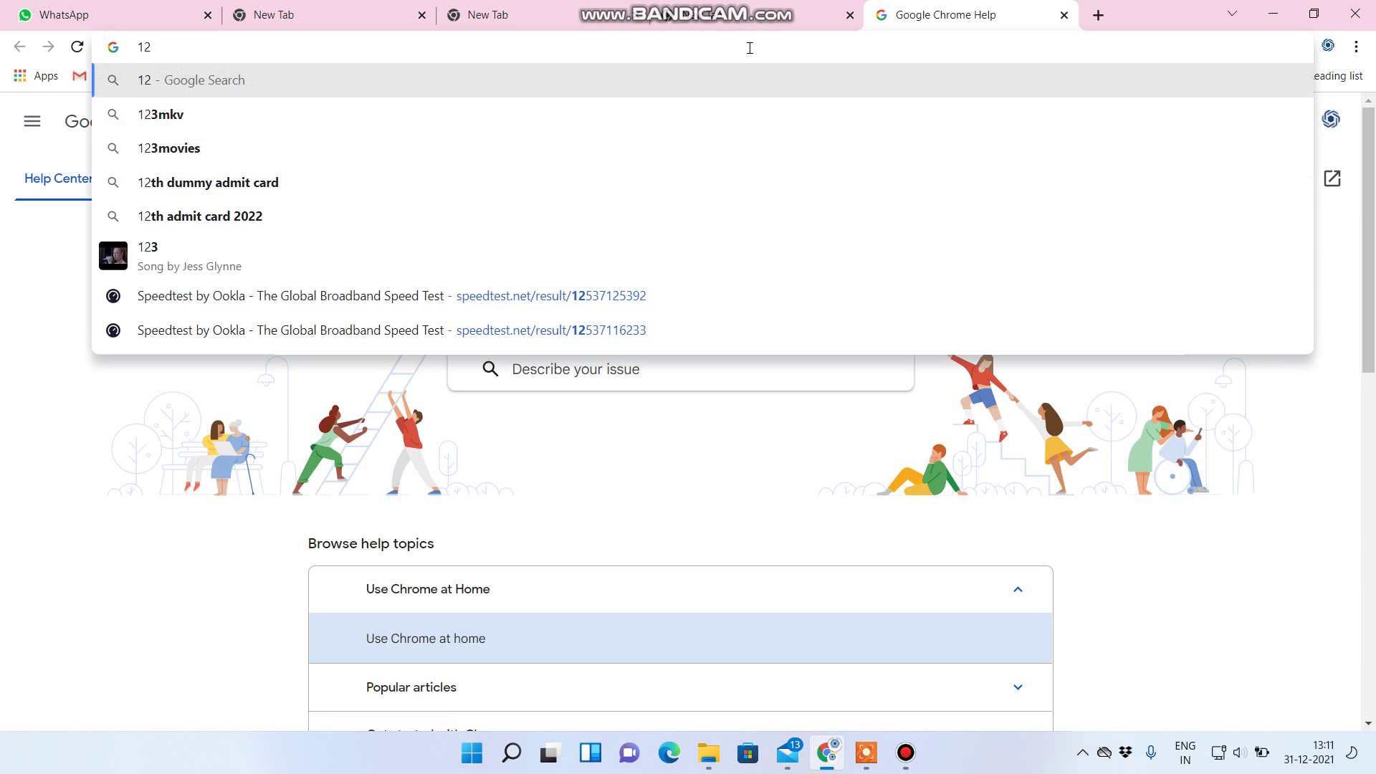
pyautogui.press('BackSpace')
pyautogui.write('92.')
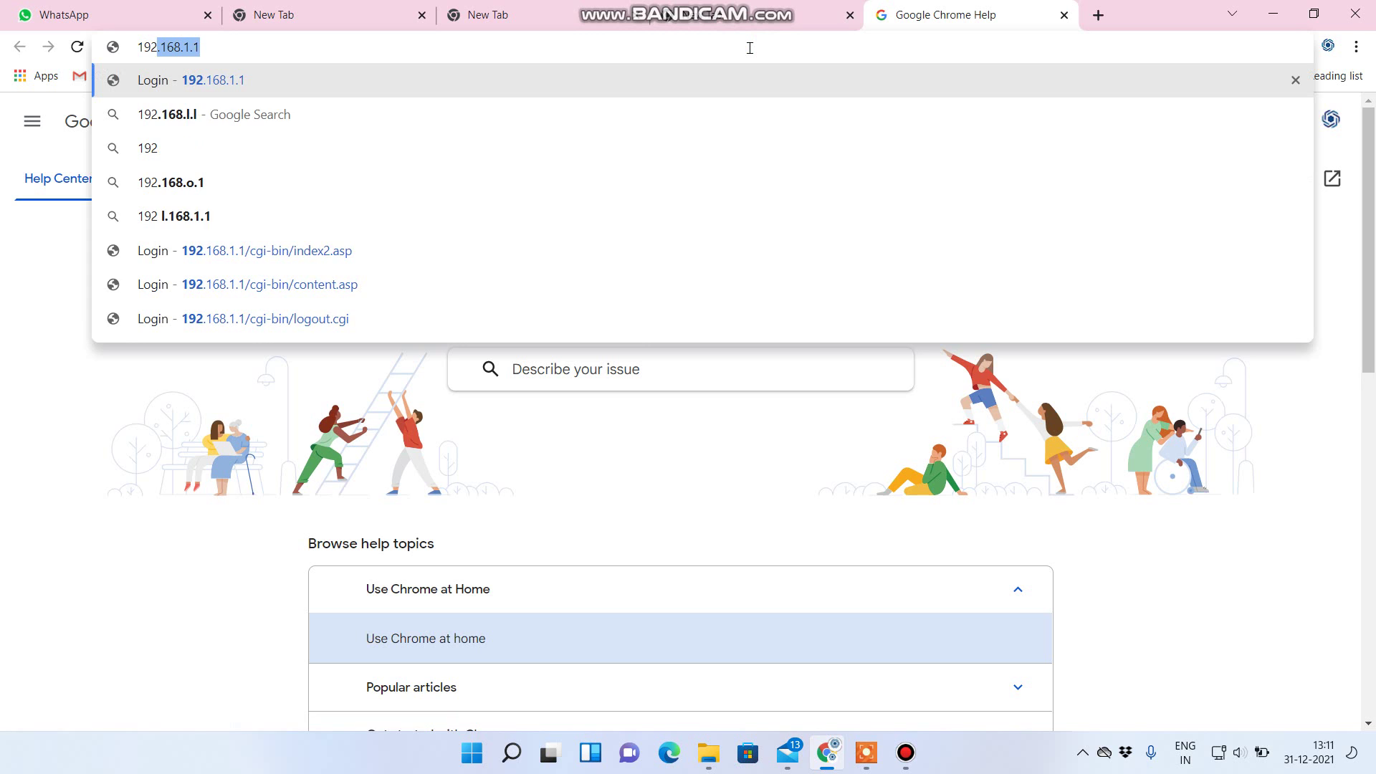
pyautogui.write('168.1.1')
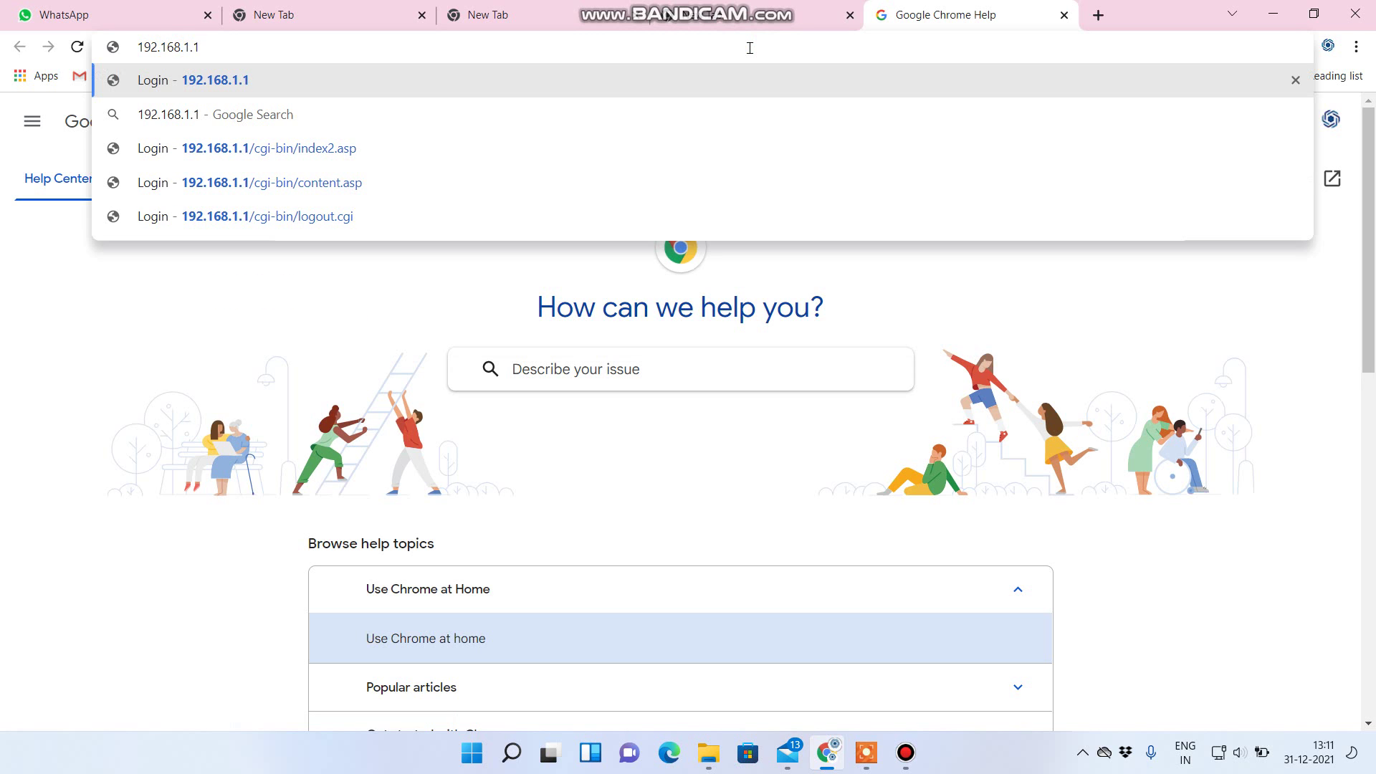
pyautogui.press('Return')
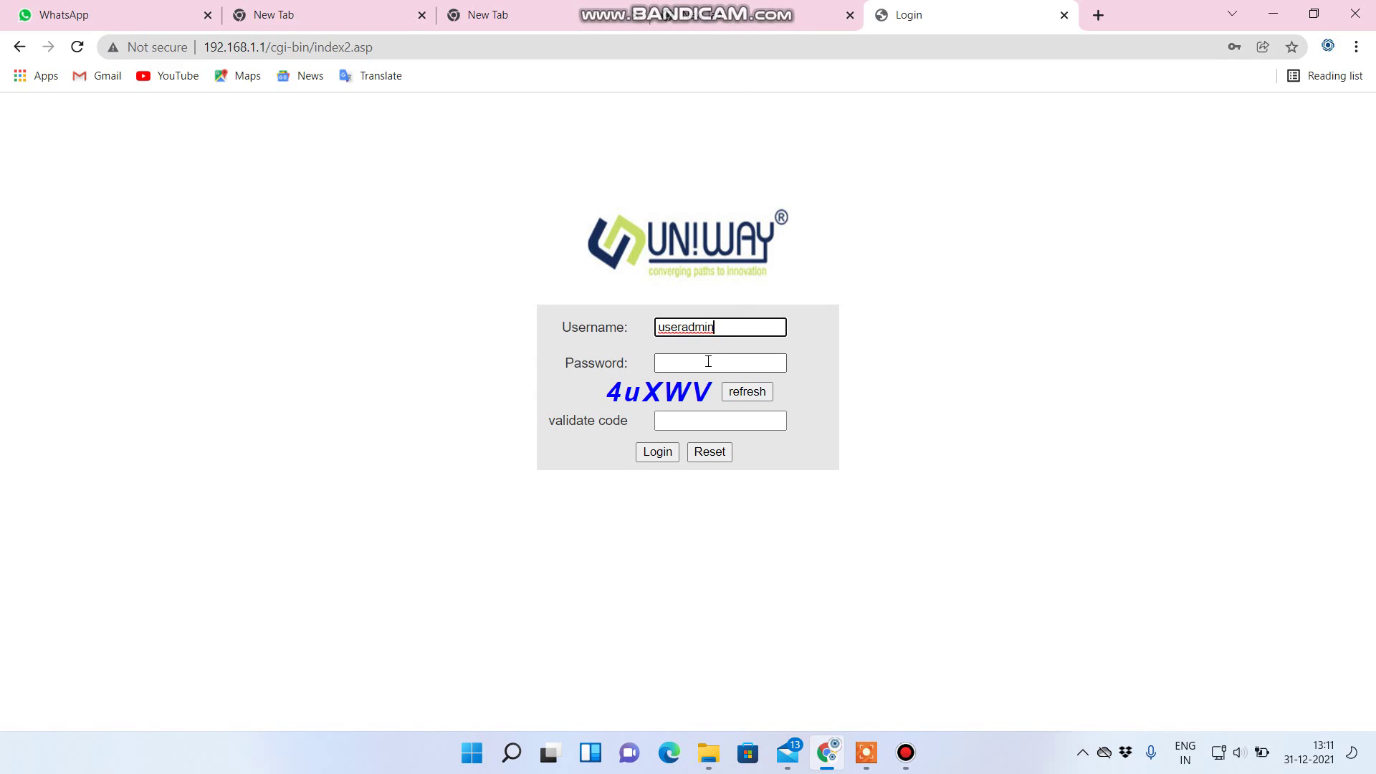
# Step: Enter admin as the username and fill in the account password
pyautogui.scroll(5, 665, 256)
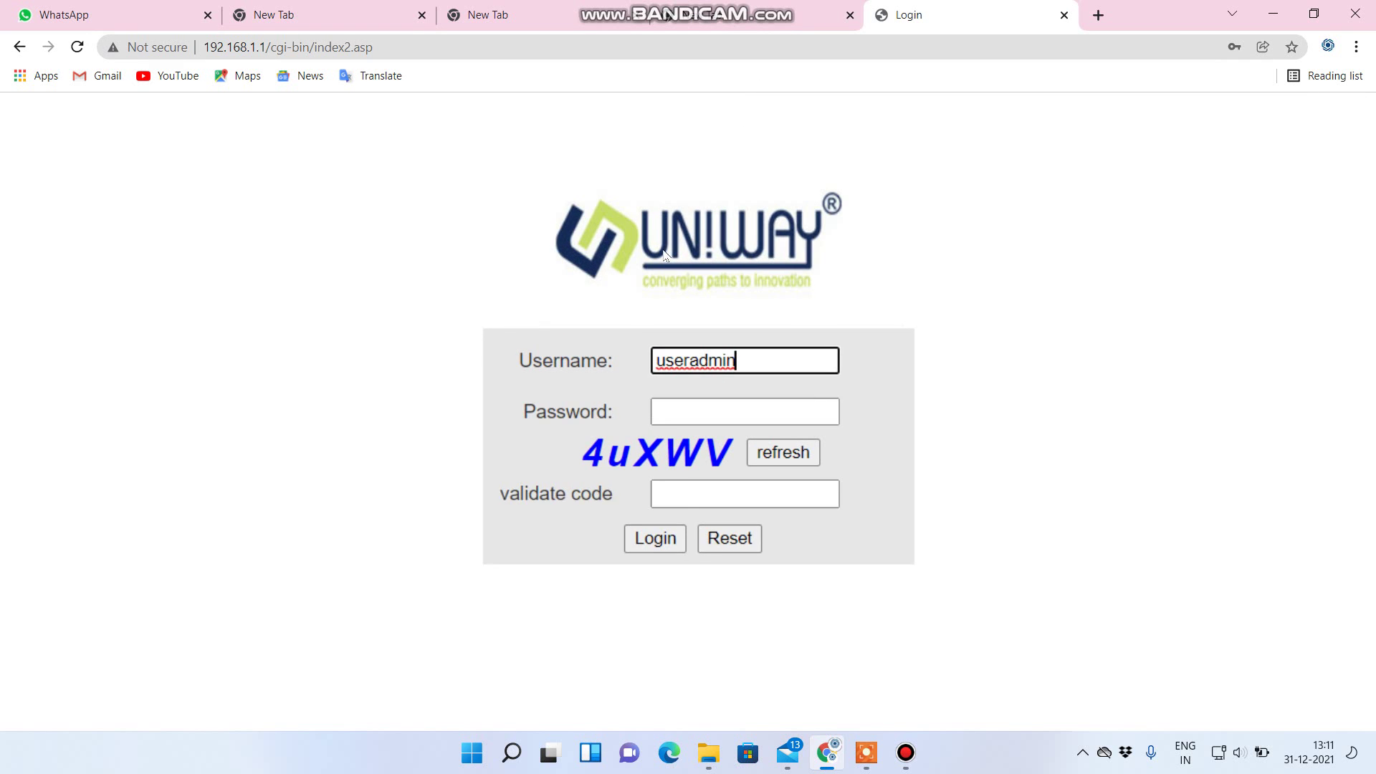
pyautogui.scroll(3, 666, 256)
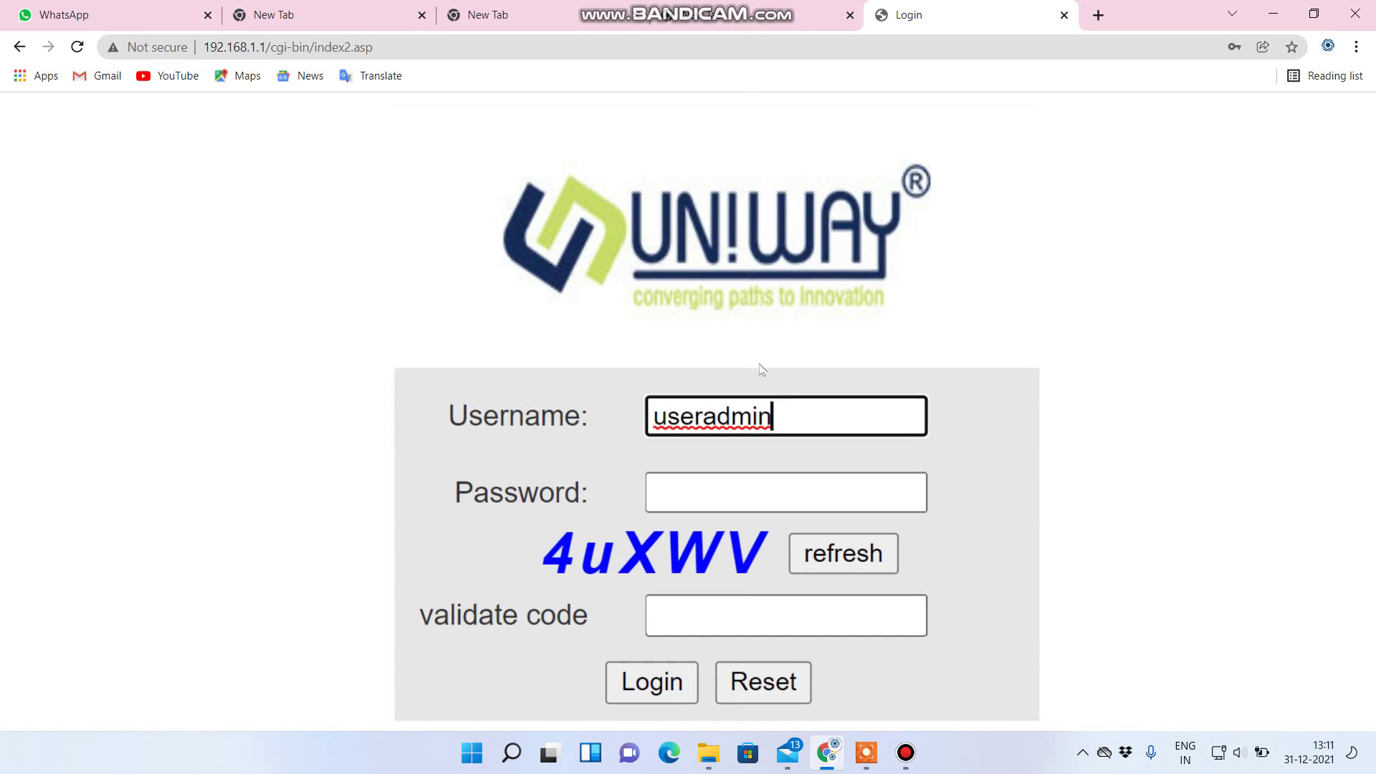
pyautogui.press('BackSpace')
pyautogui.press('BackSpace')
pyautogui.press('BackSpace')
pyautogui.press('BackSpace')
pyautogui.press('BackSpace')
pyautogui.press('BackSpace')
pyautogui.press('BackSpace')
pyautogui.press('BackSpace')
pyautogui.press('BackSpace')
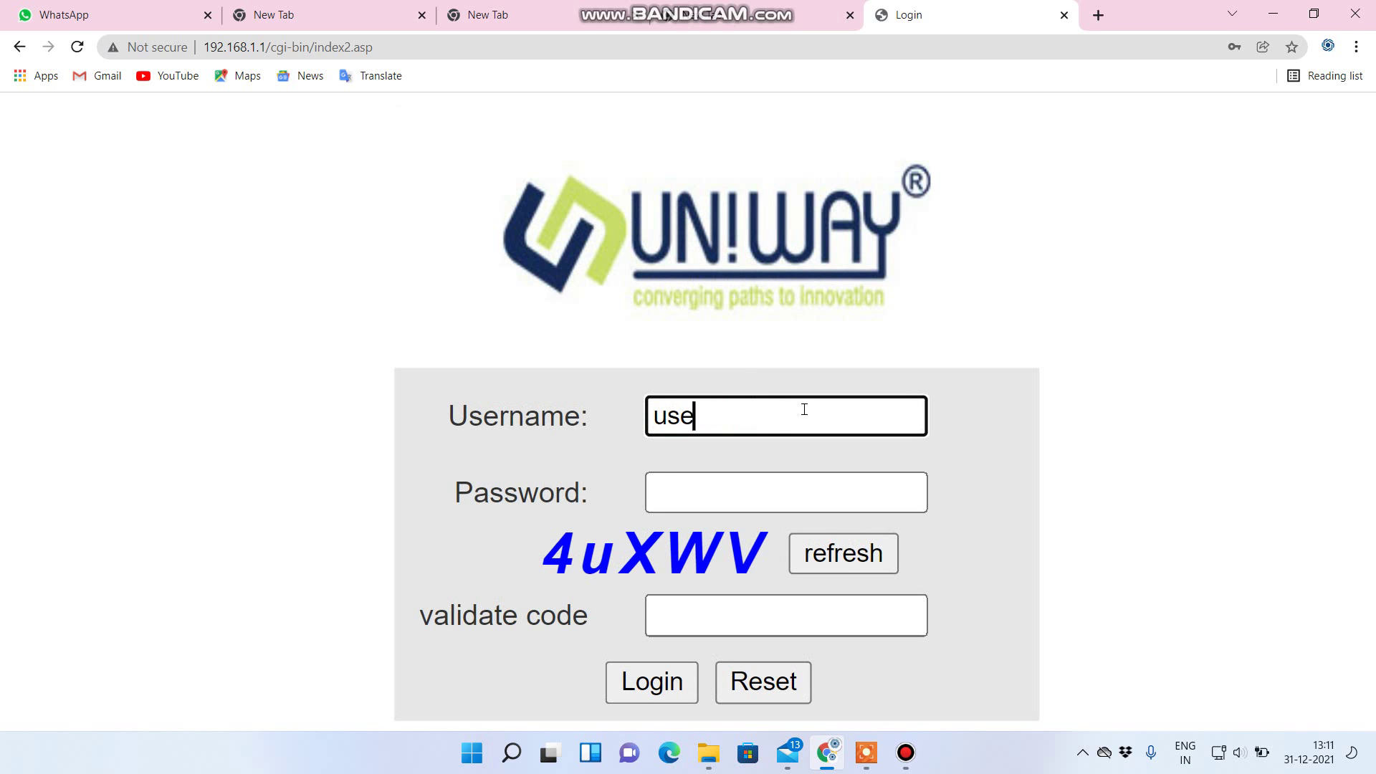
pyautogui.write('ad')
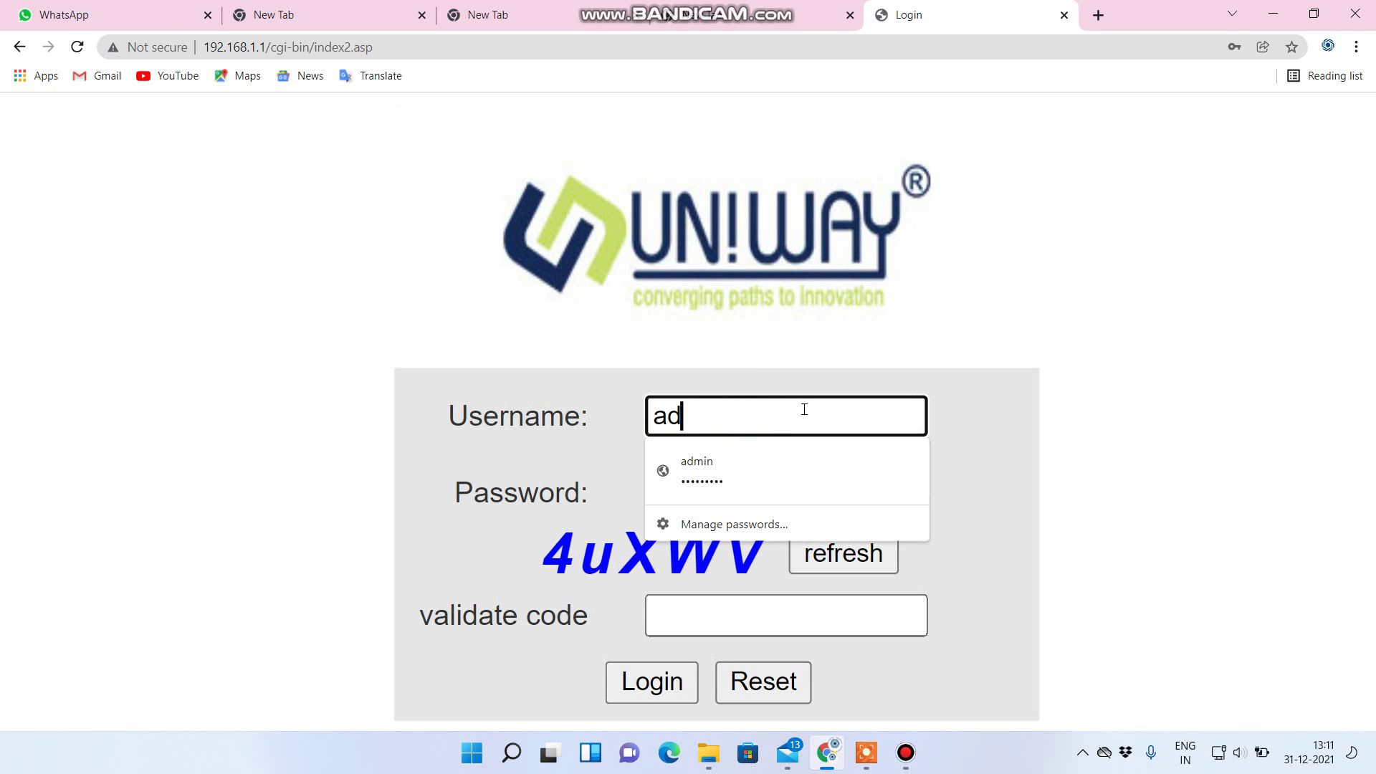
pyautogui.write('admin')
pyautogui.scroll(-1, 820, 381)
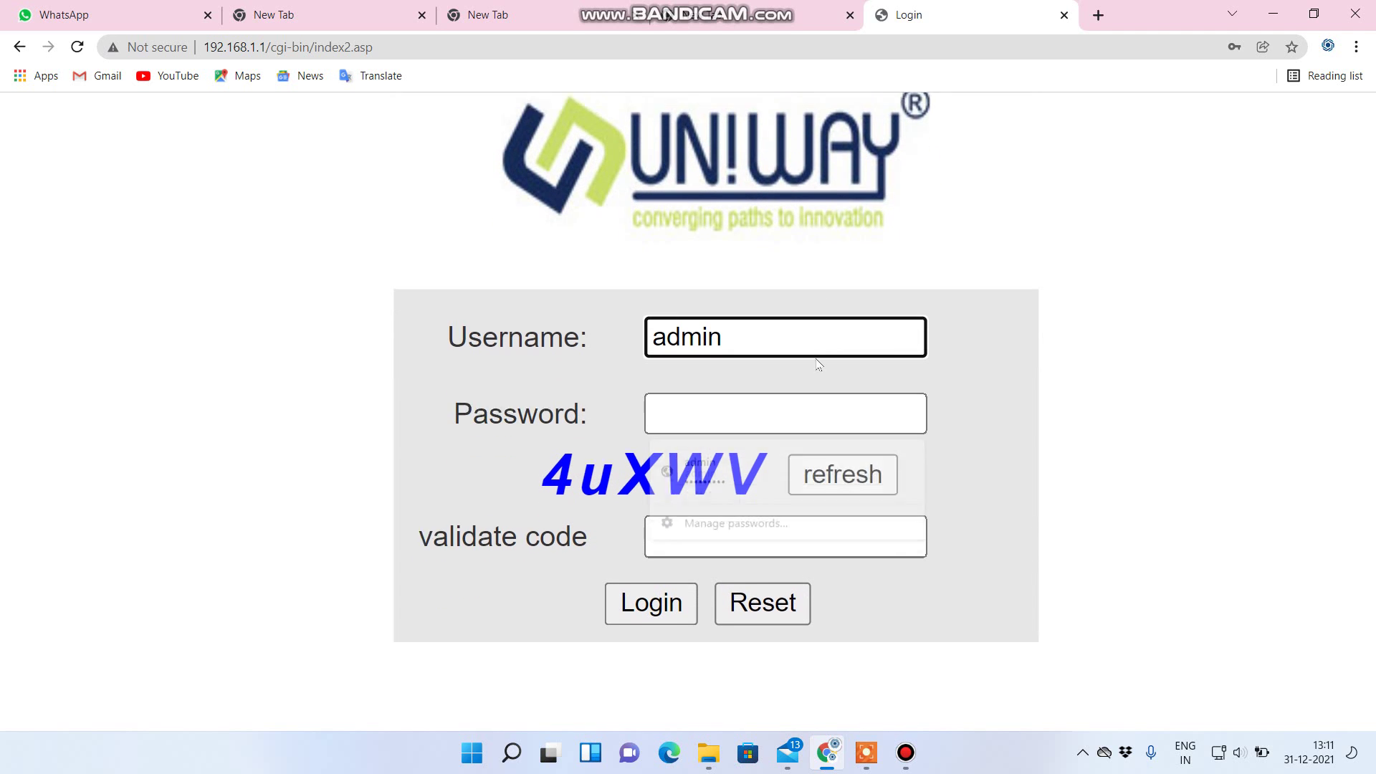
pyautogui.click(760, 398)
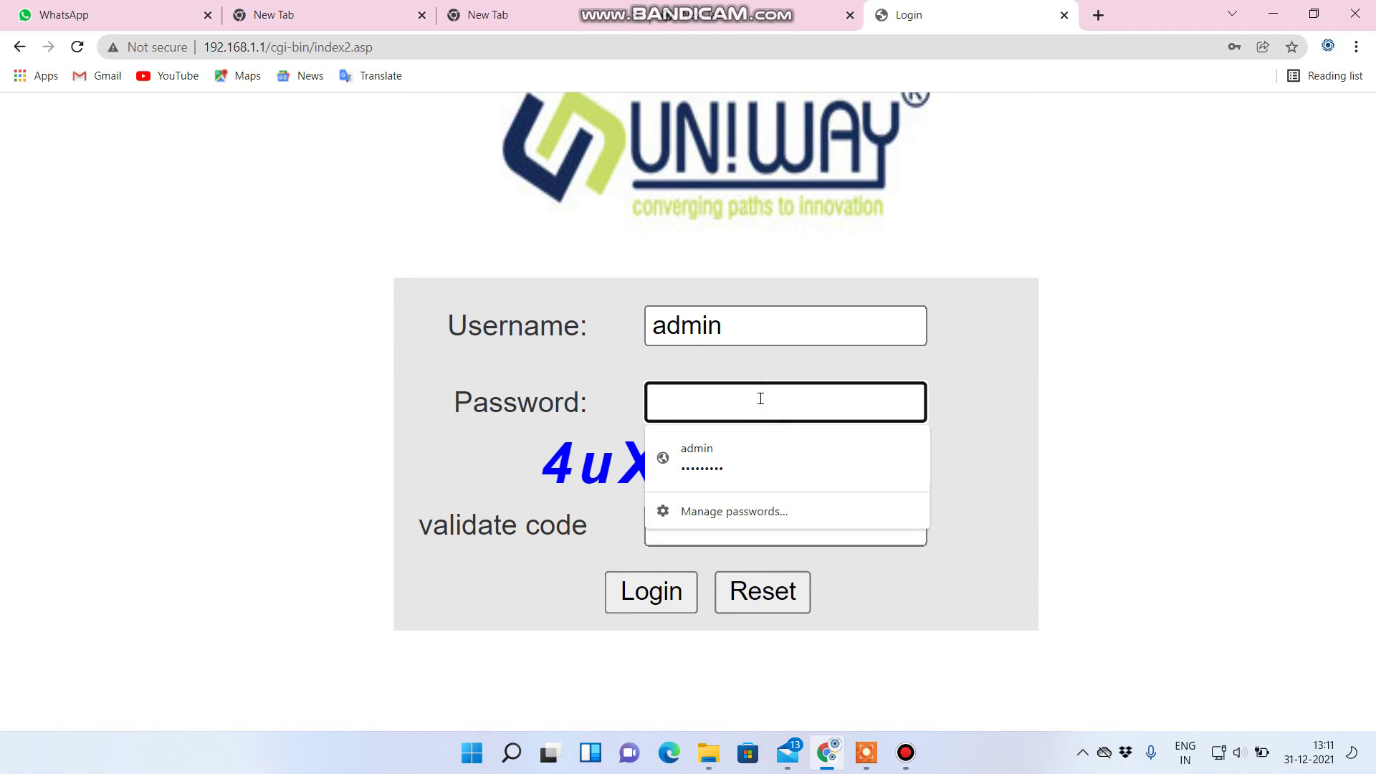
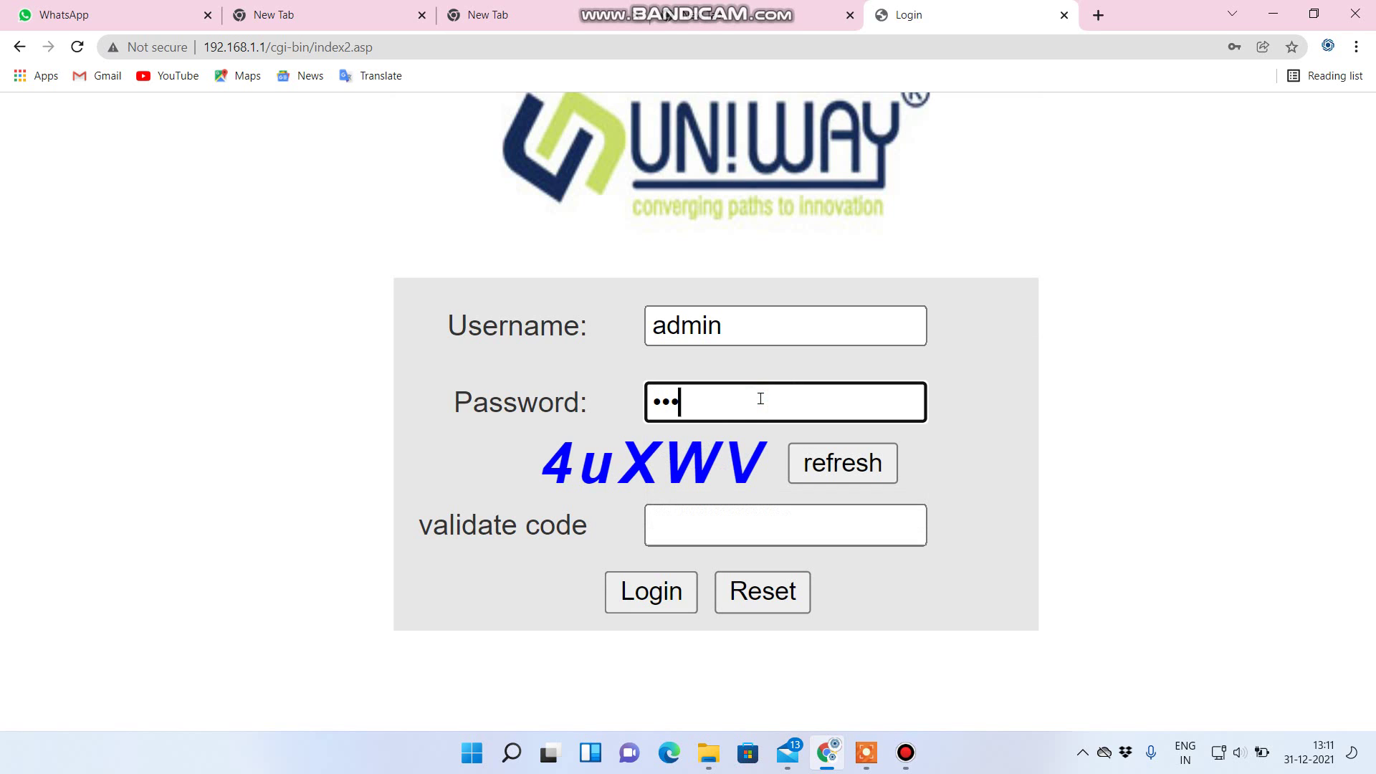
# Step: Type the displayed validation code, correcting its mistyped letter
pyautogui.click(754, 523)
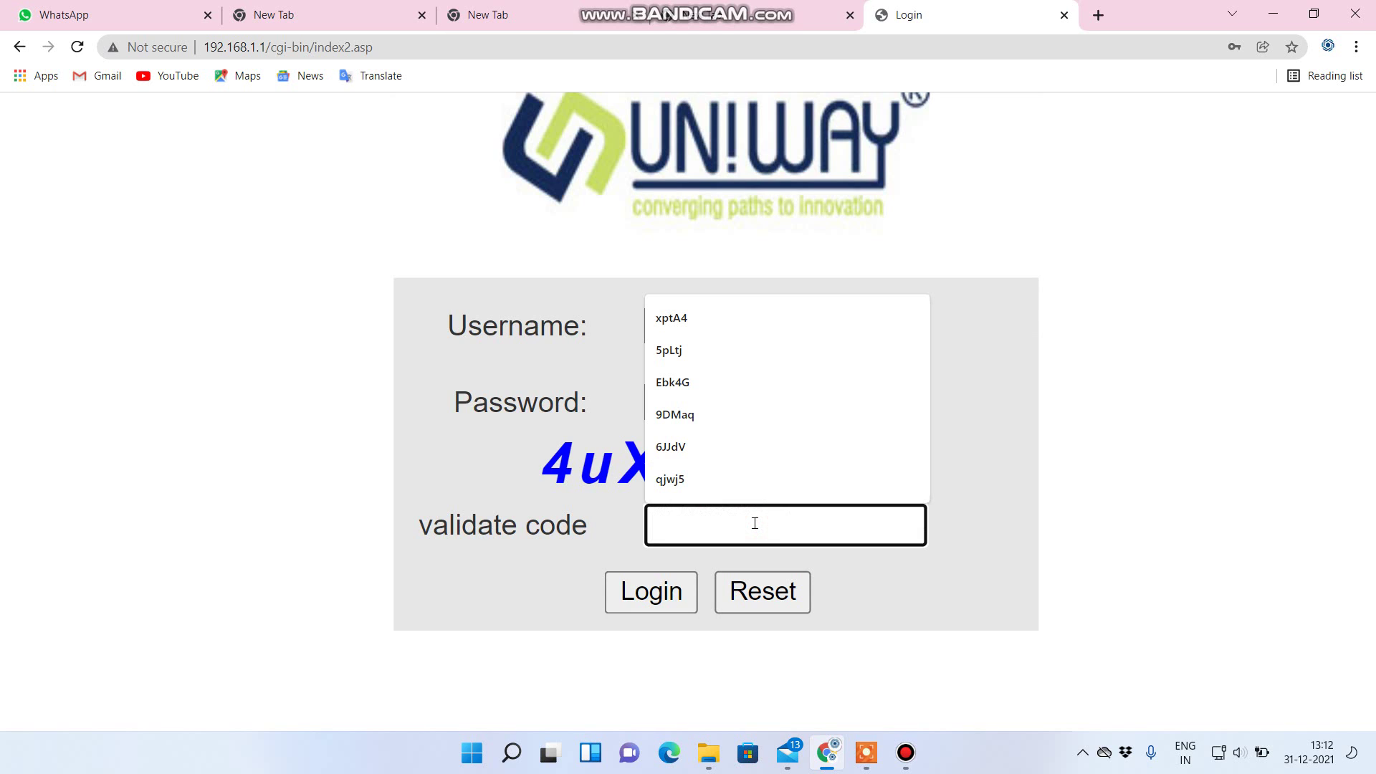
pyautogui.write('4')
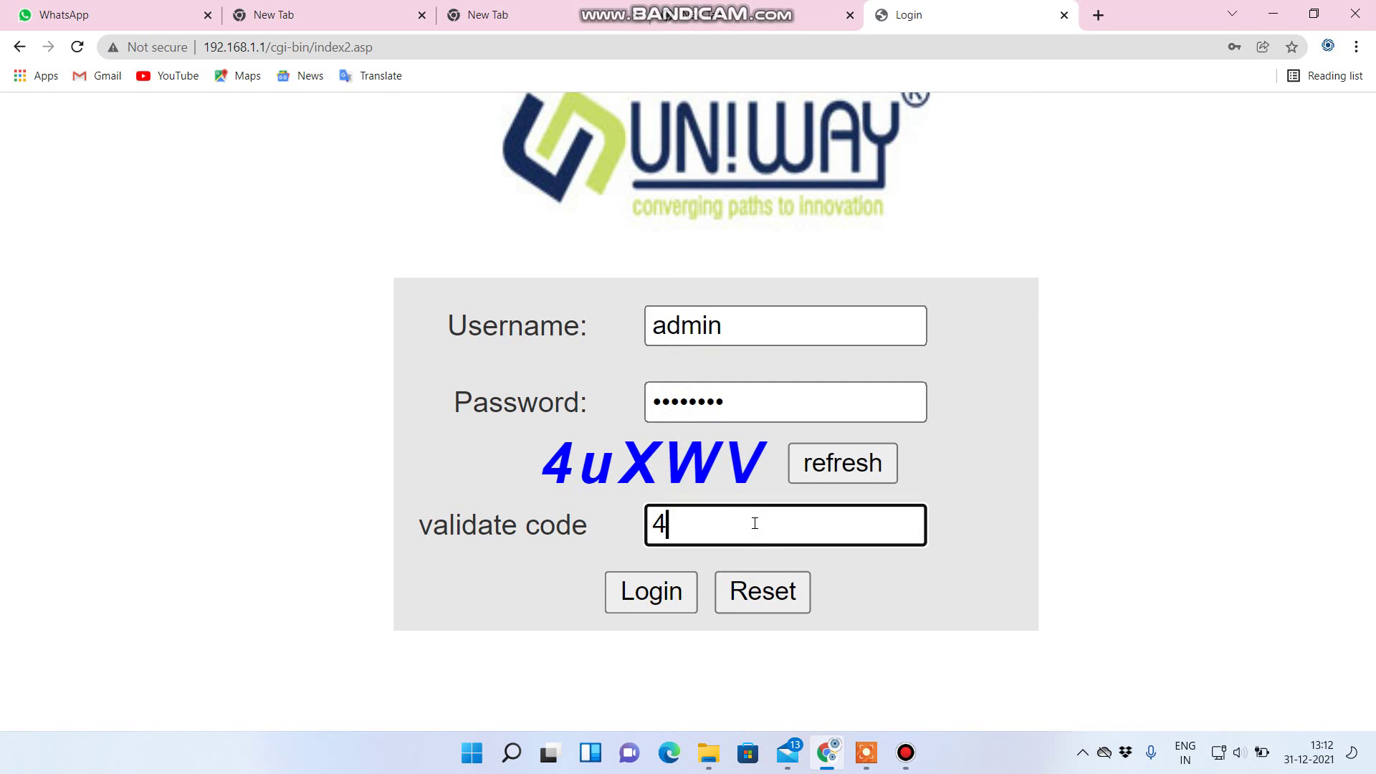
pyautogui.write('uxWV')
pyautogui.click(682, 521)
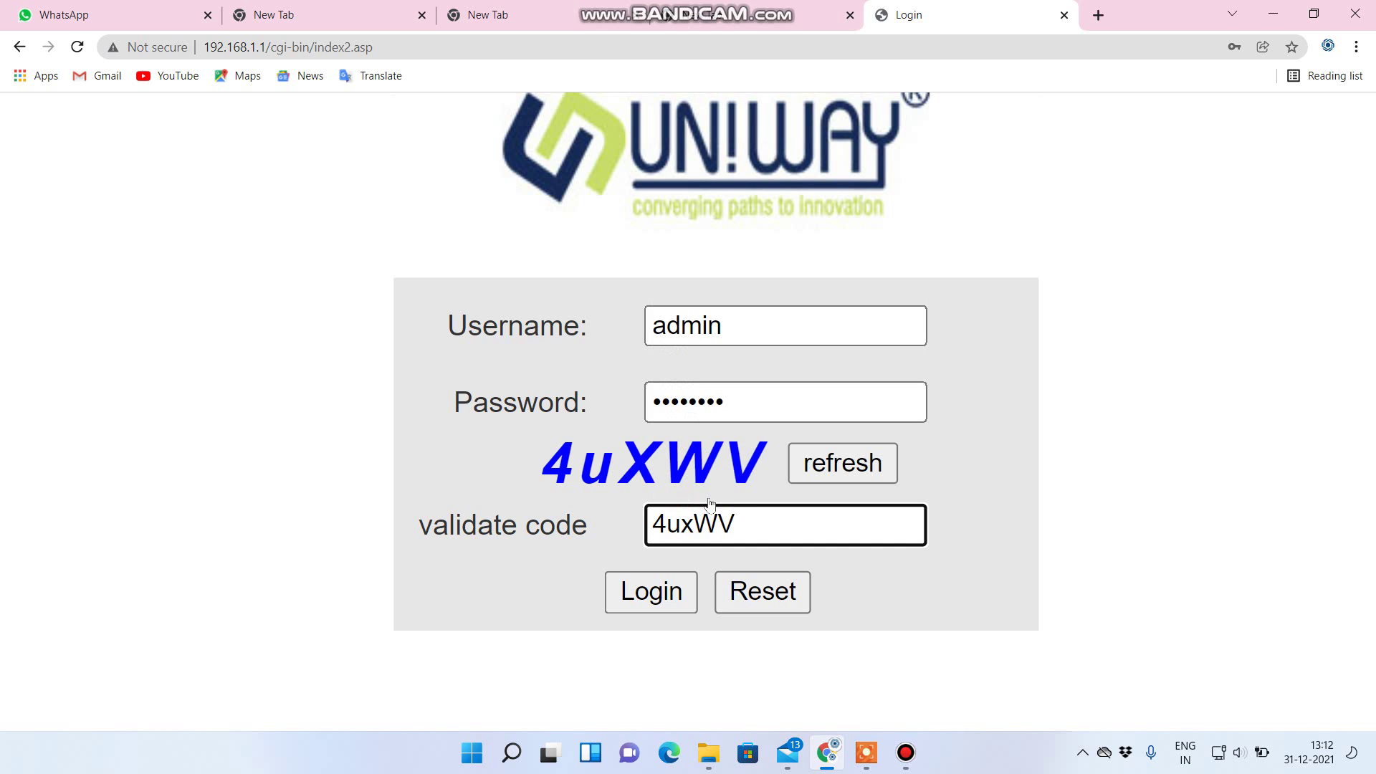
pyautogui.press('Left')
pyautogui.press('Right')
pyautogui.press('BackSpace')
pyautogui.write('x')
# Step: Log in and decline Chrome's offer to update the saved password
pyautogui.click(656, 596)
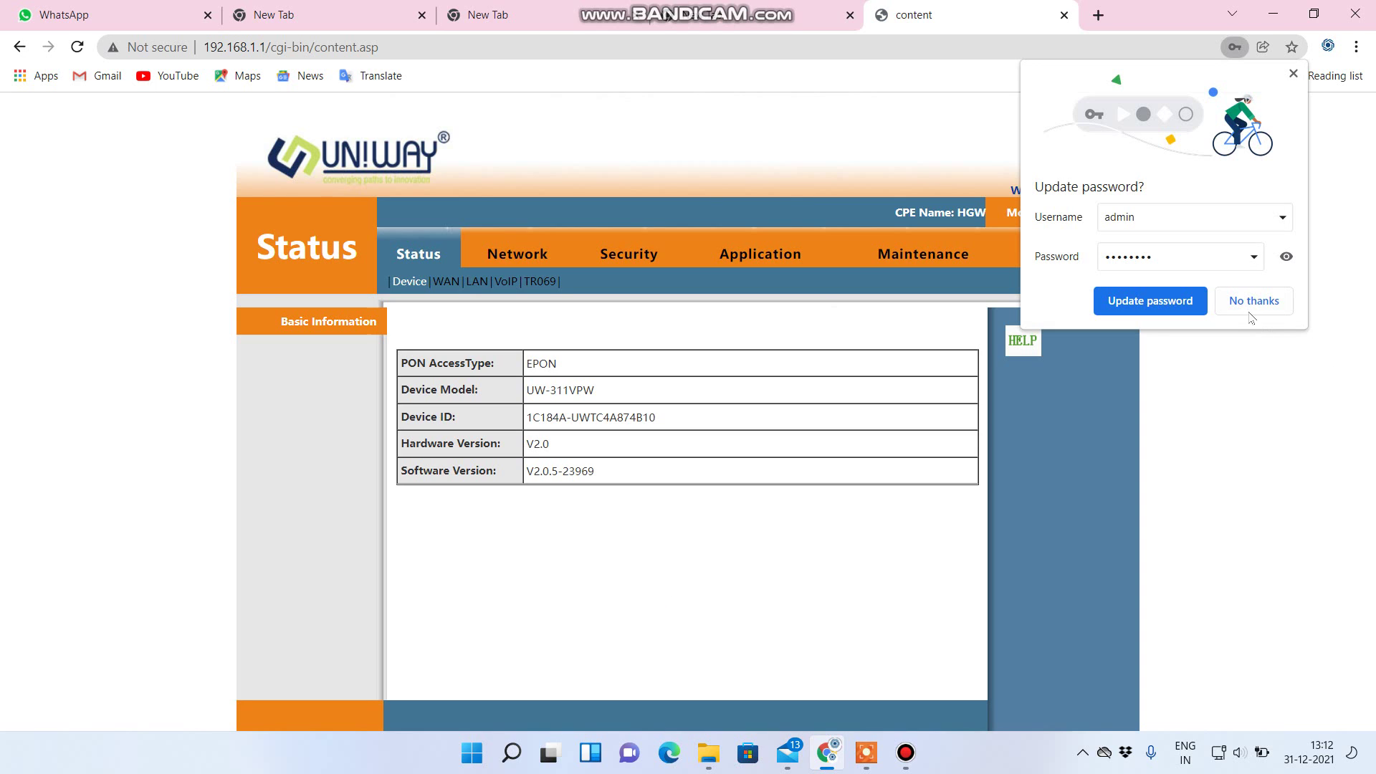
pyautogui.click(1288, 257)
pyautogui.click(1255, 301)
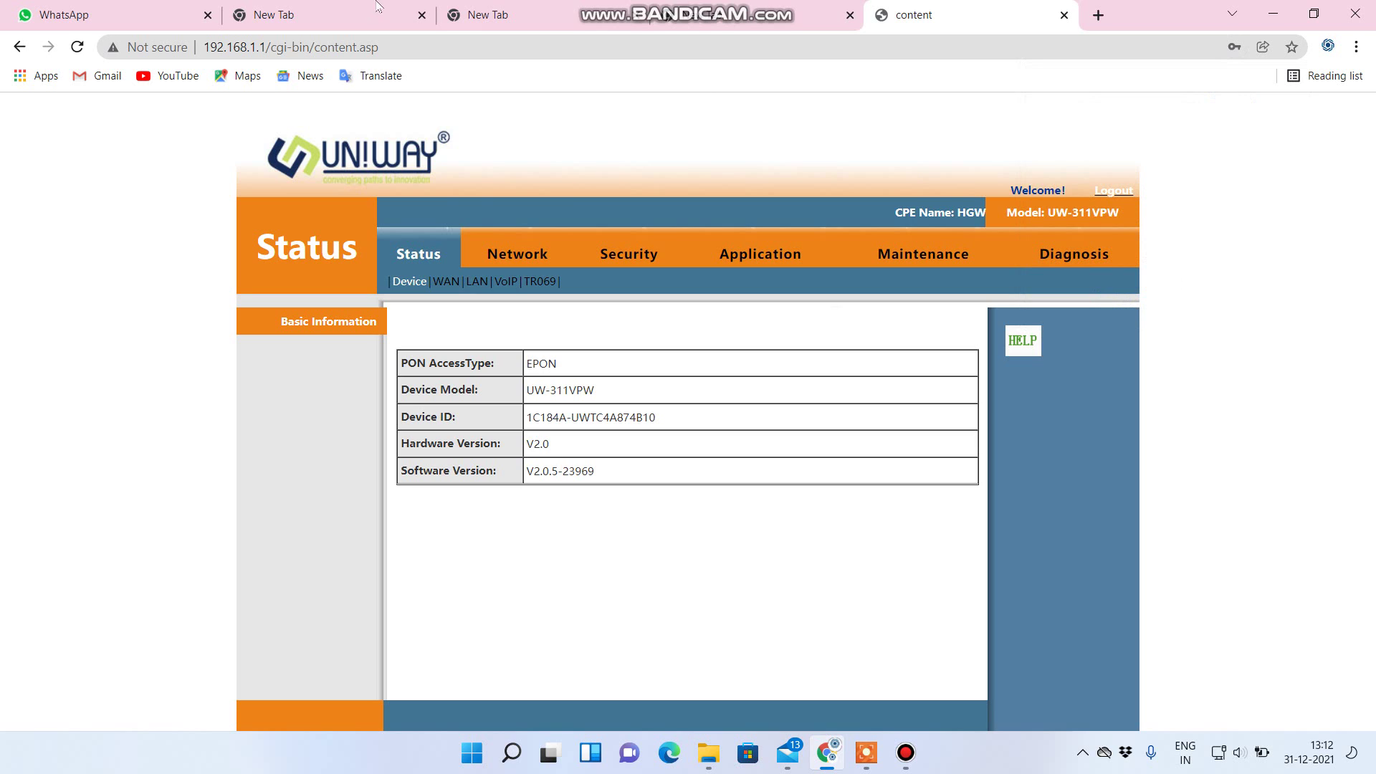
# Step: Under Network, add a WAN entry and select interface 2_INTERNET_R_VID_146 with INTERNET service
pyautogui.click(524, 255)
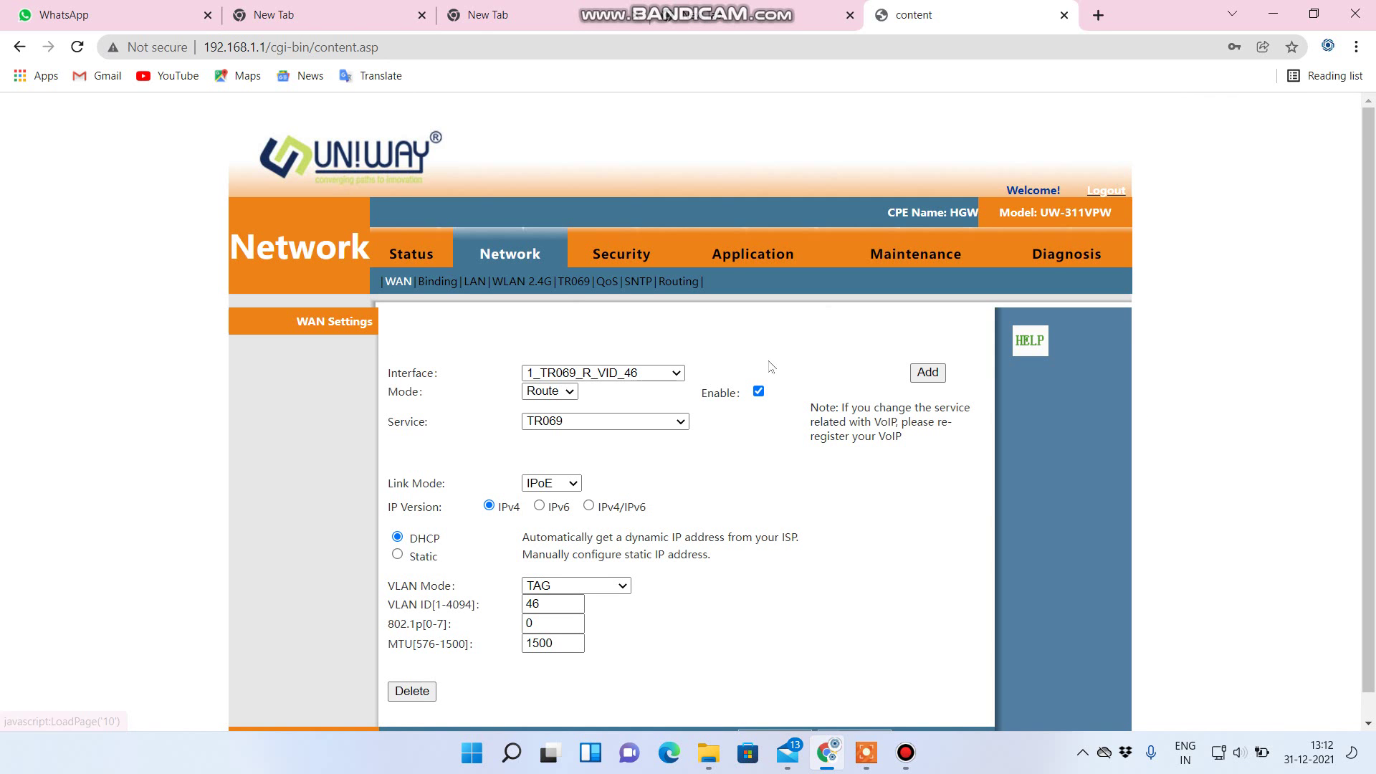
pyautogui.scroll(-1, 787, 394)
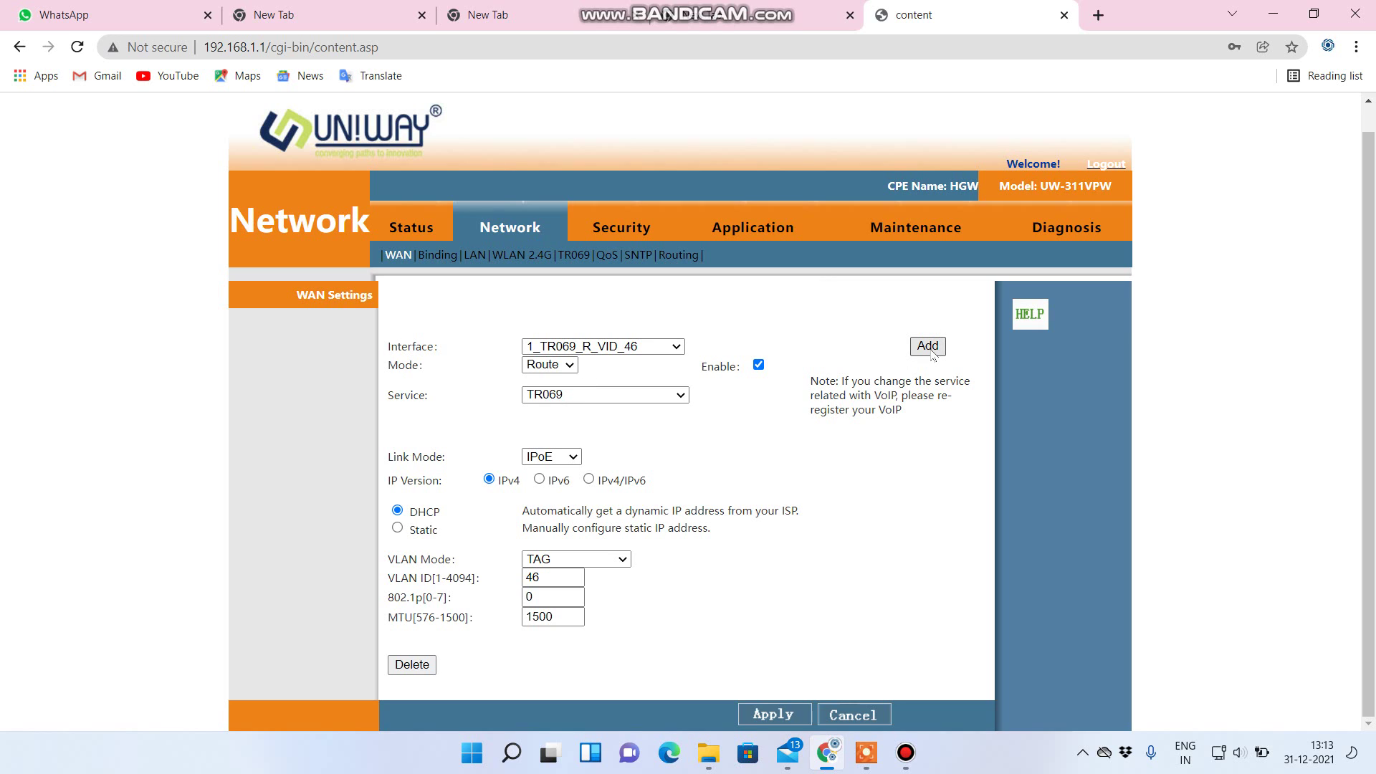
pyautogui.click(932, 350)
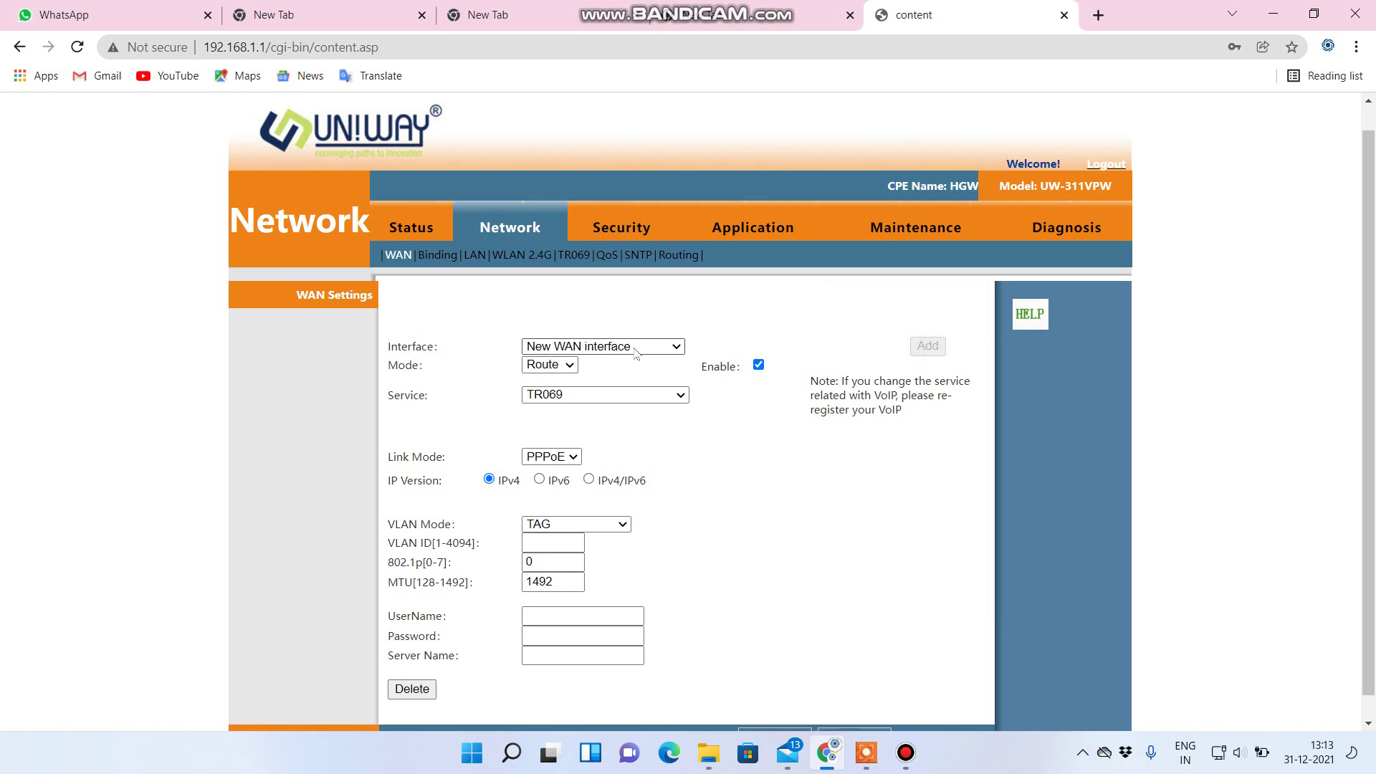
pyautogui.scroll(-1, 636, 353)
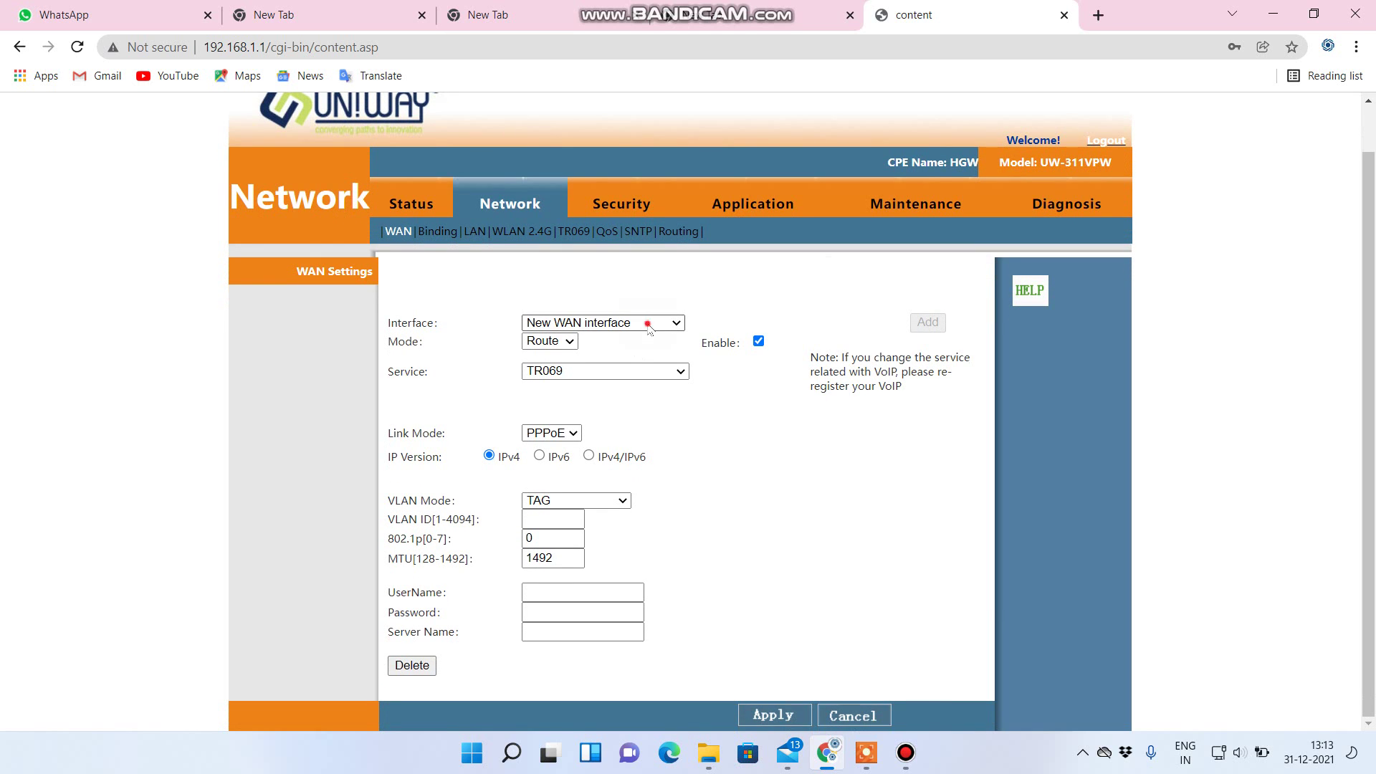
pyautogui.click(647, 323)
pyautogui.click(669, 355)
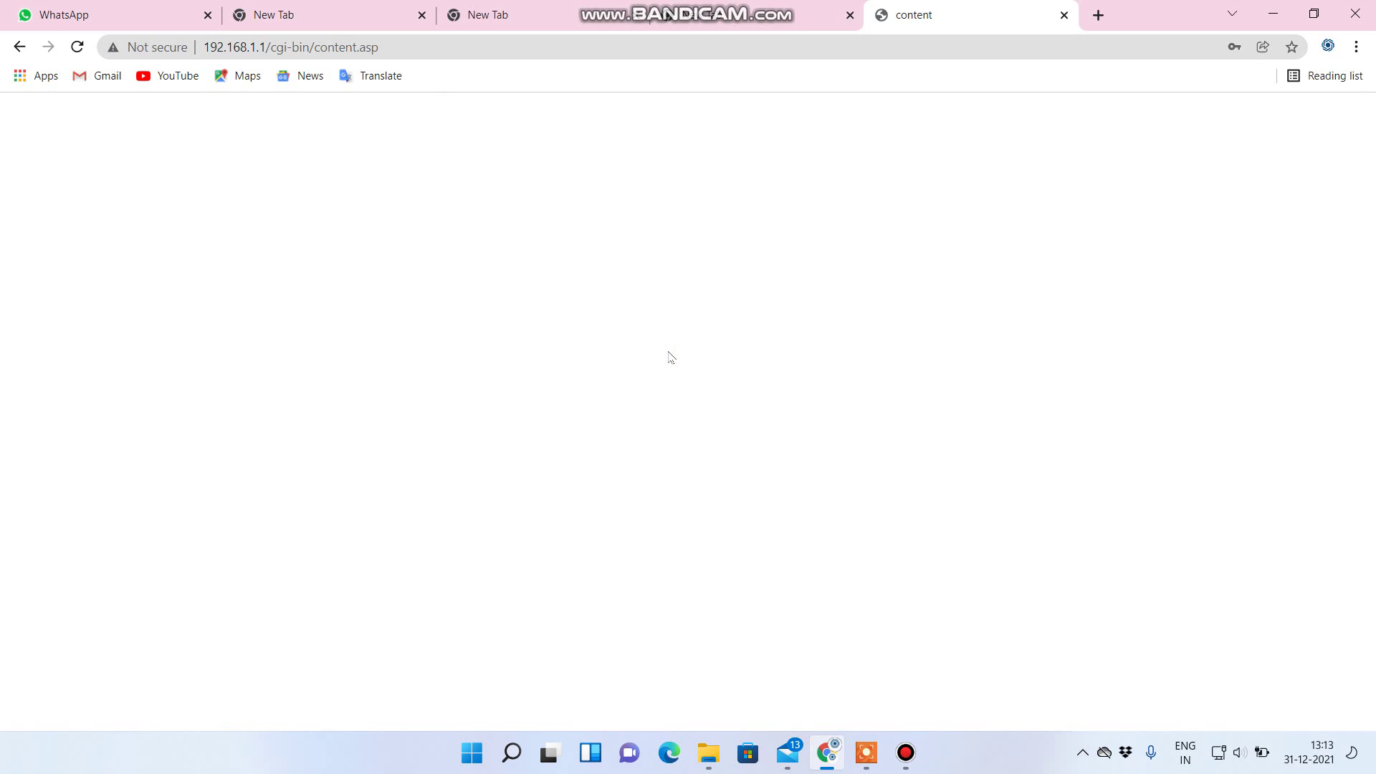
pyautogui.scroll(-1, 671, 357)
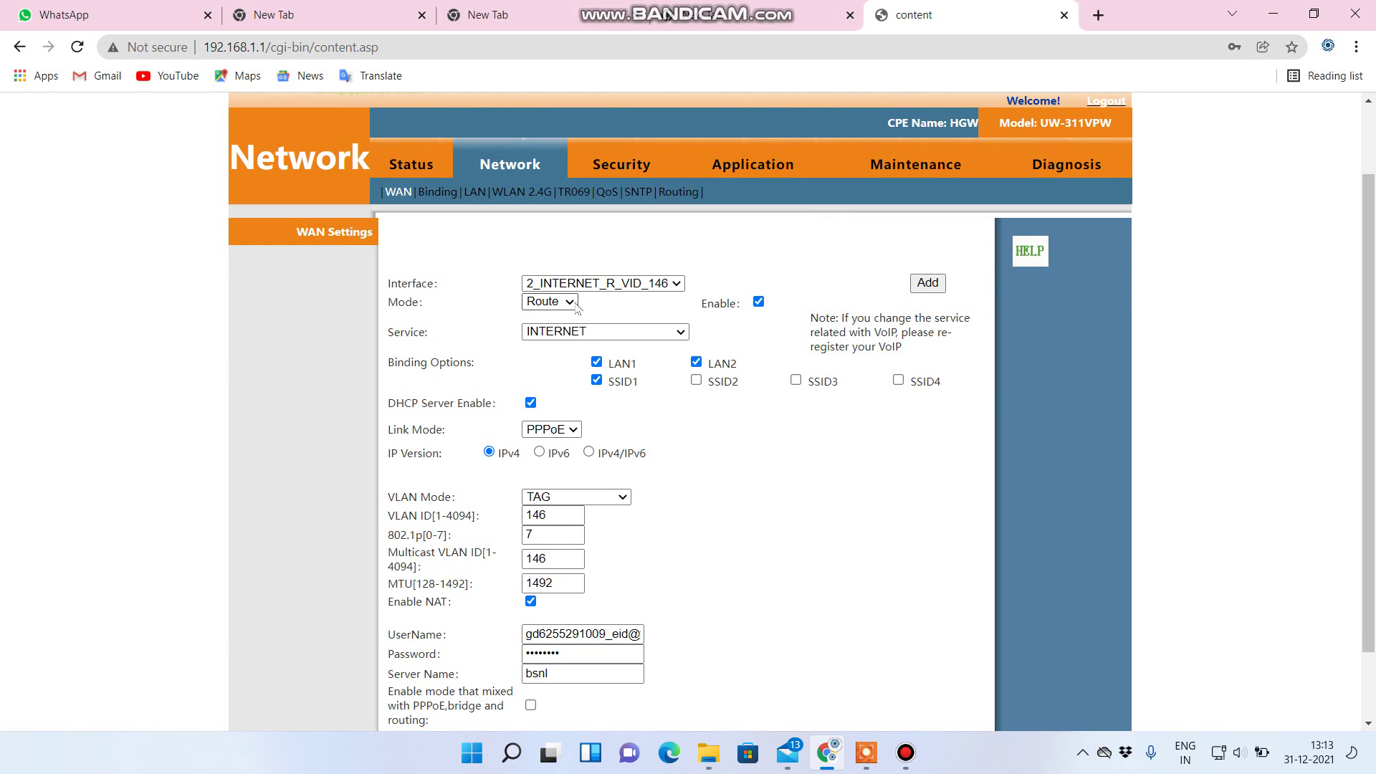
pyautogui.scroll(-1, 576, 305)
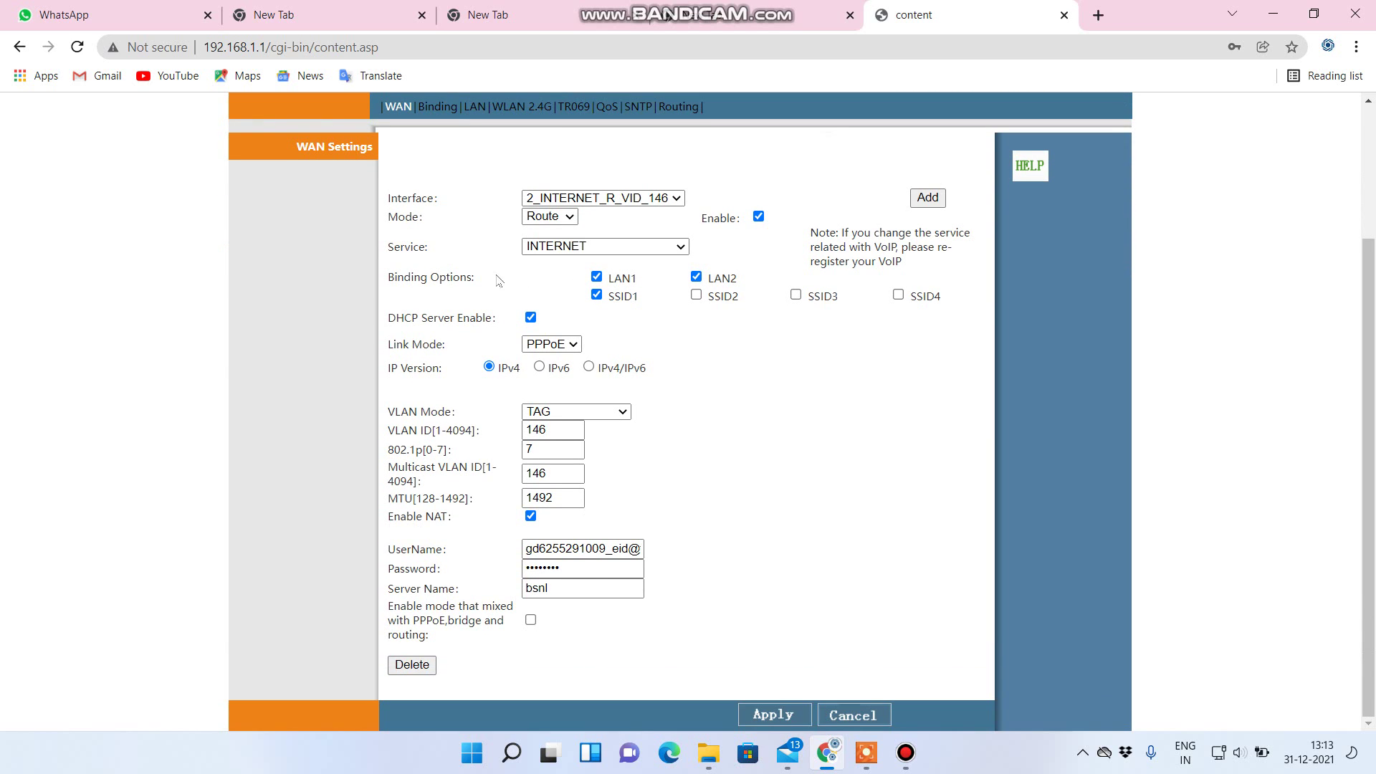
pyautogui.click(621, 247)
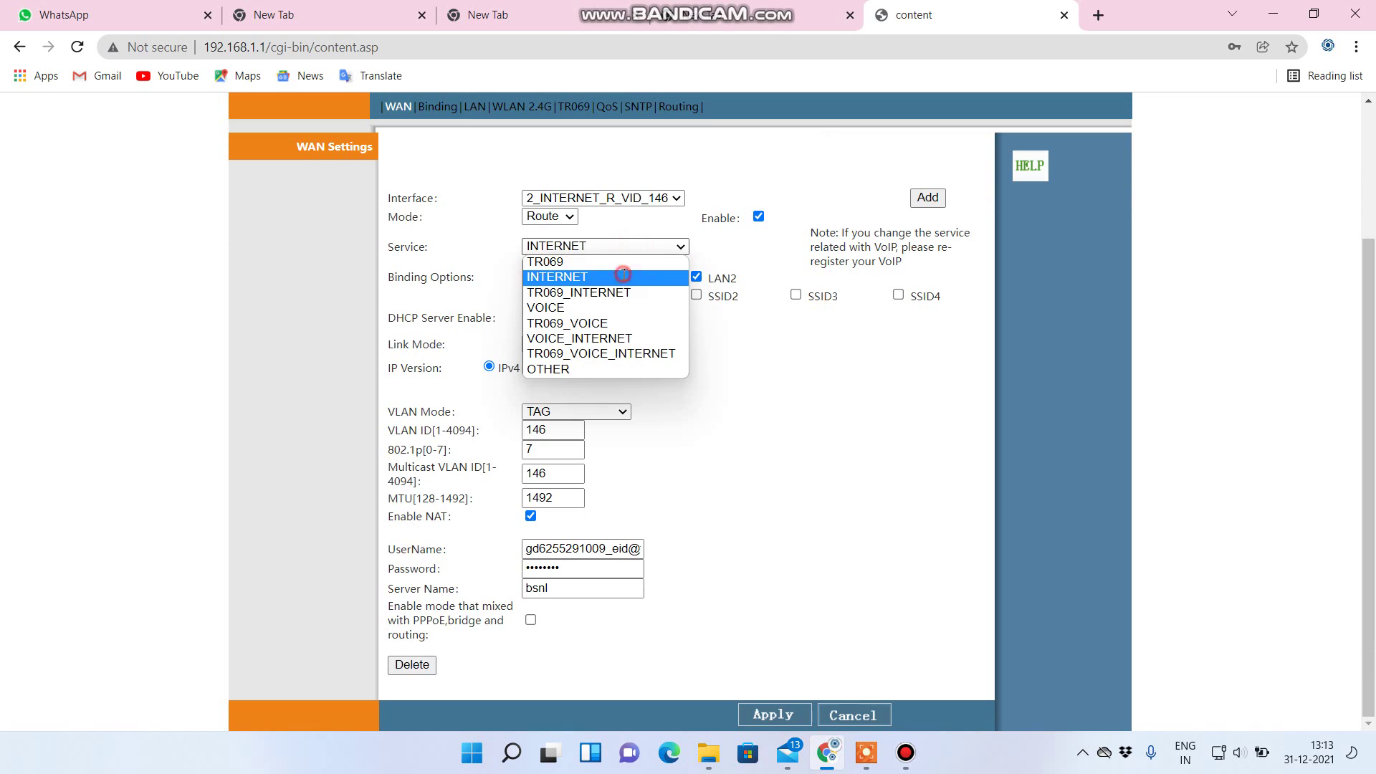
pyautogui.click(625, 276)
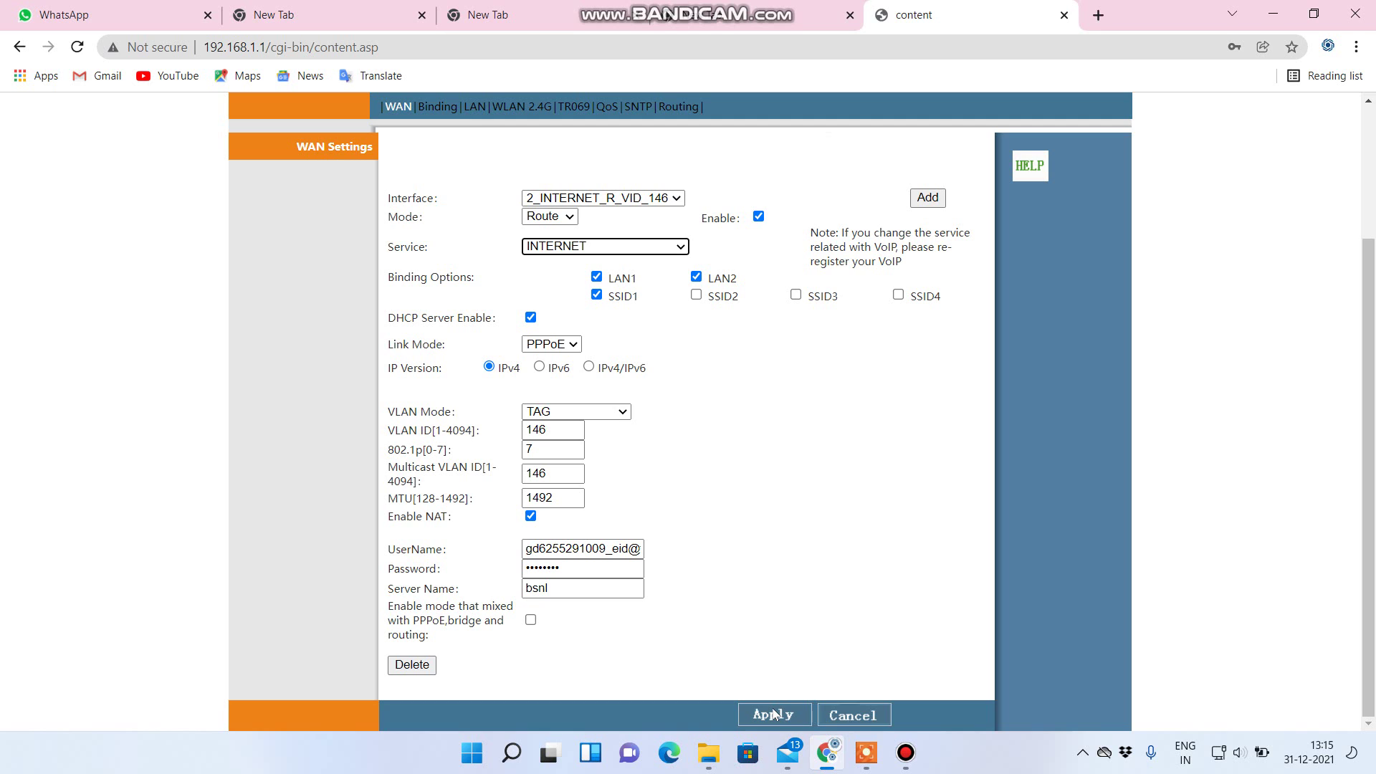
# Step: Apply the PPPoE VLAN 146 WAN settings, review the saved values, and minimize Chrome
pyautogui.click(774, 713)
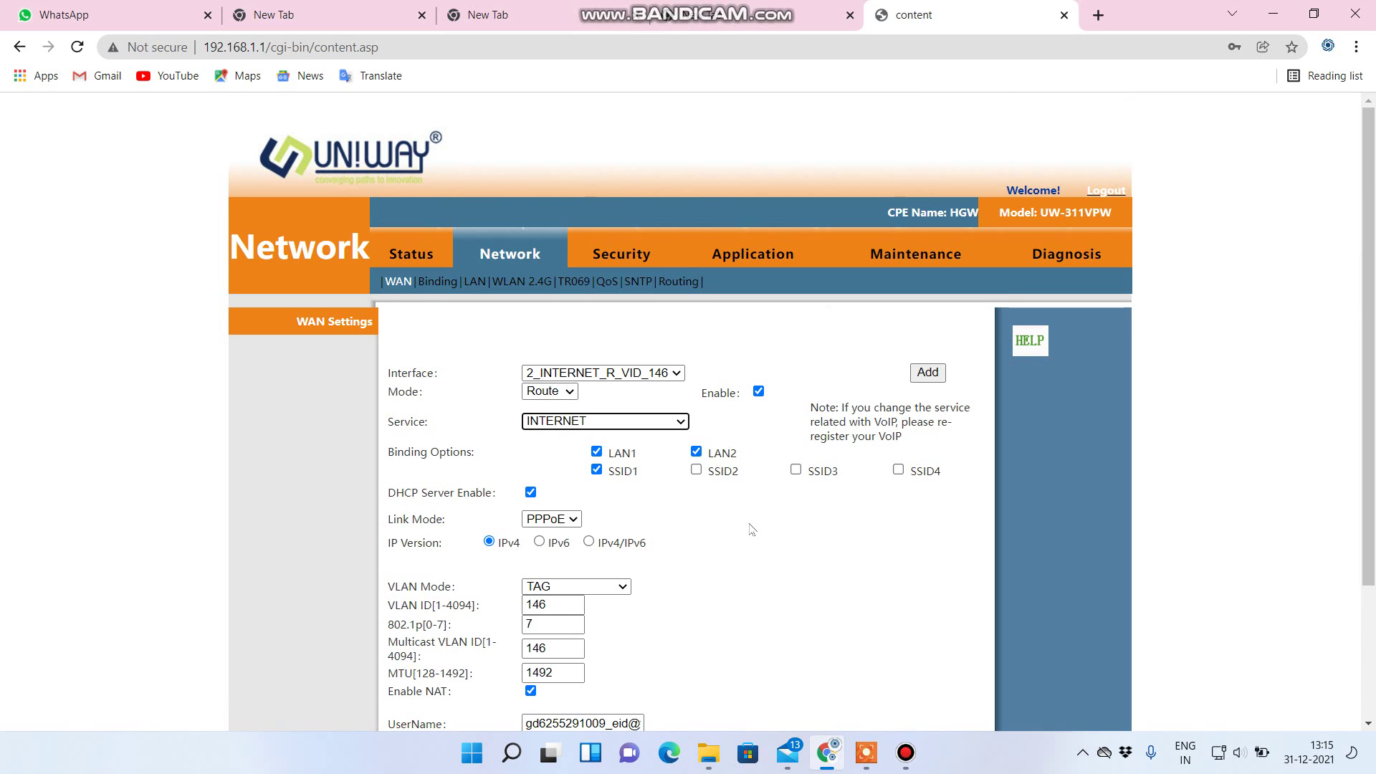
pyautogui.scroll(-1, 752, 529)
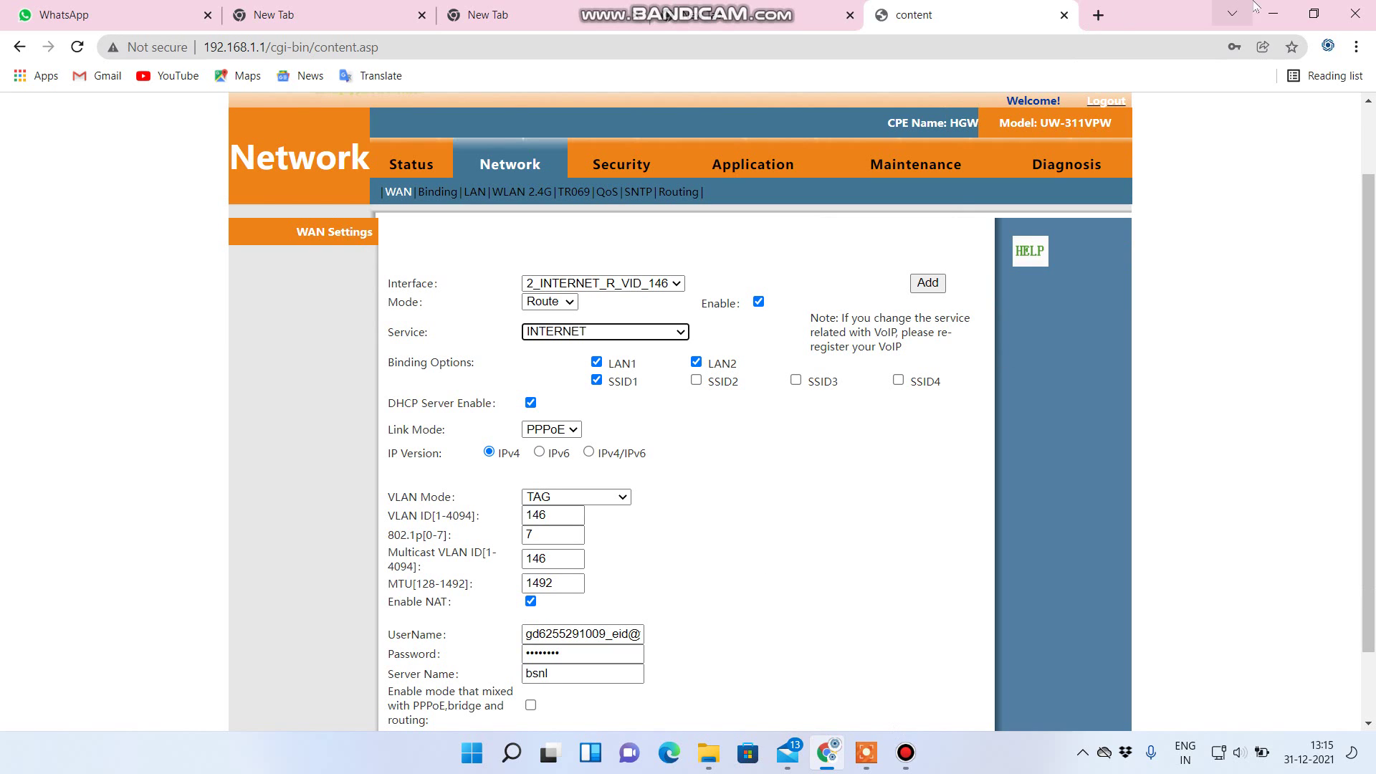
pyautogui.click(1273, 14)
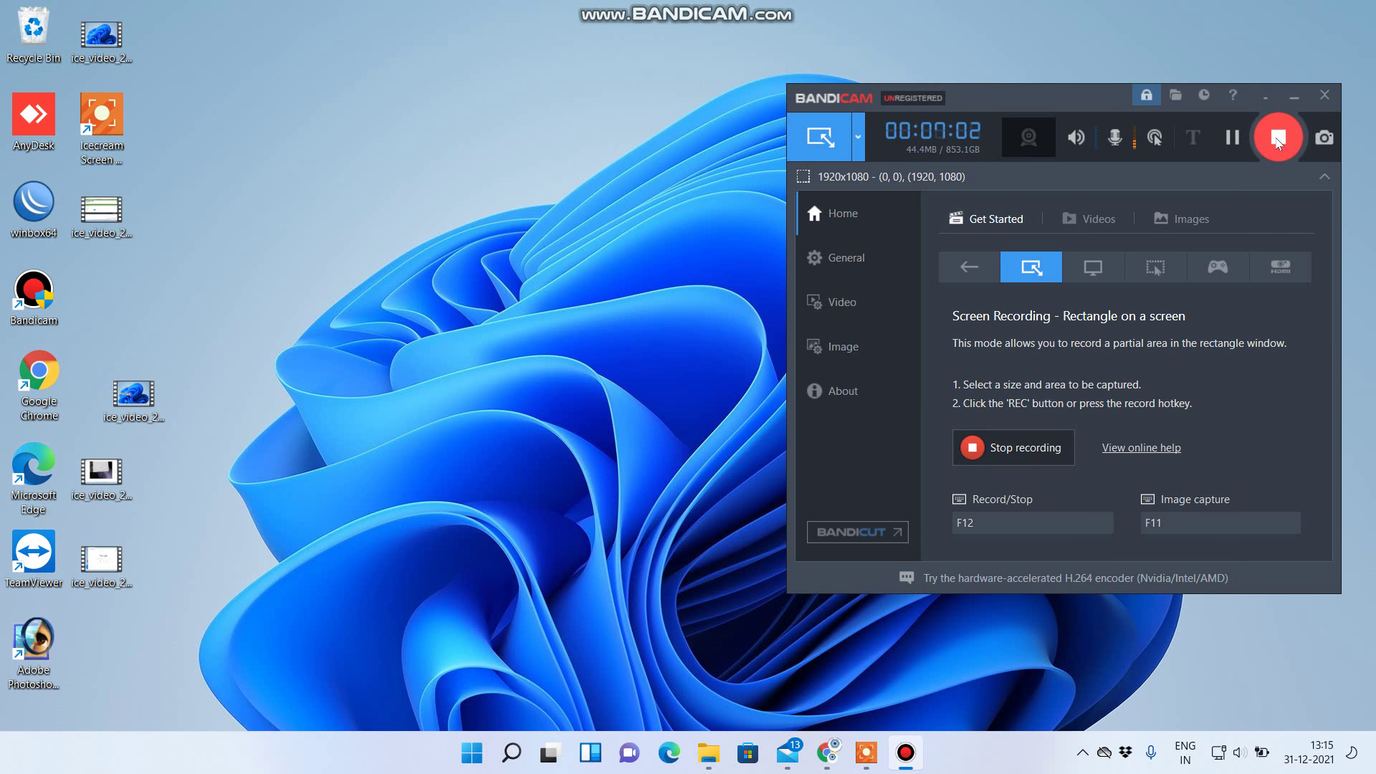